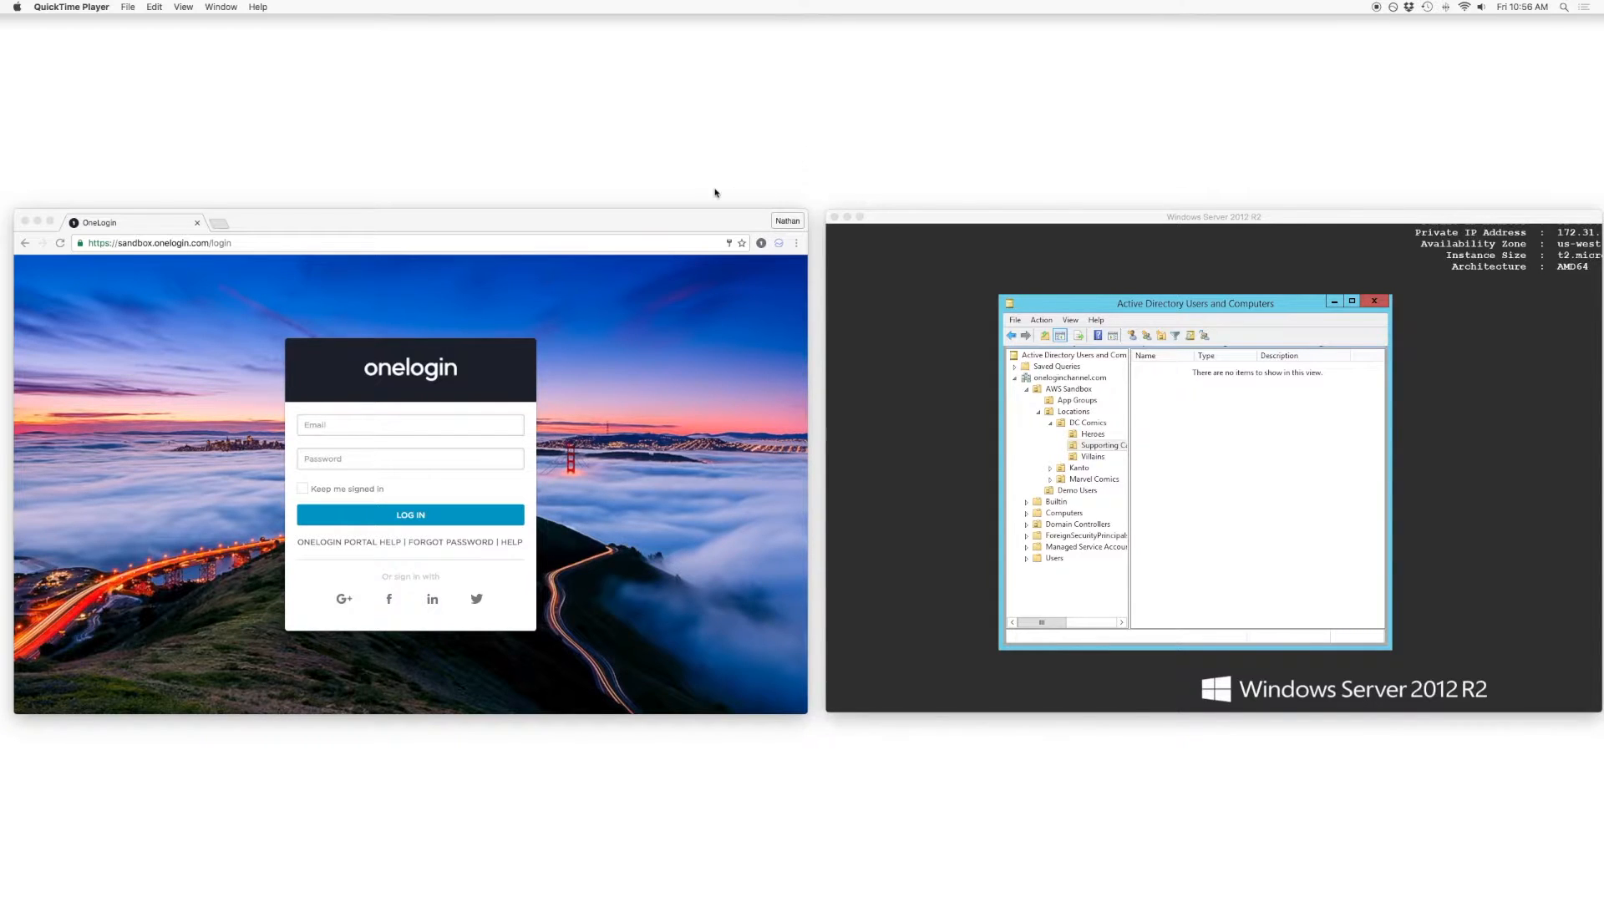
- Sign in to the OneLogin admin portal with the account credentials
click(707, 222)
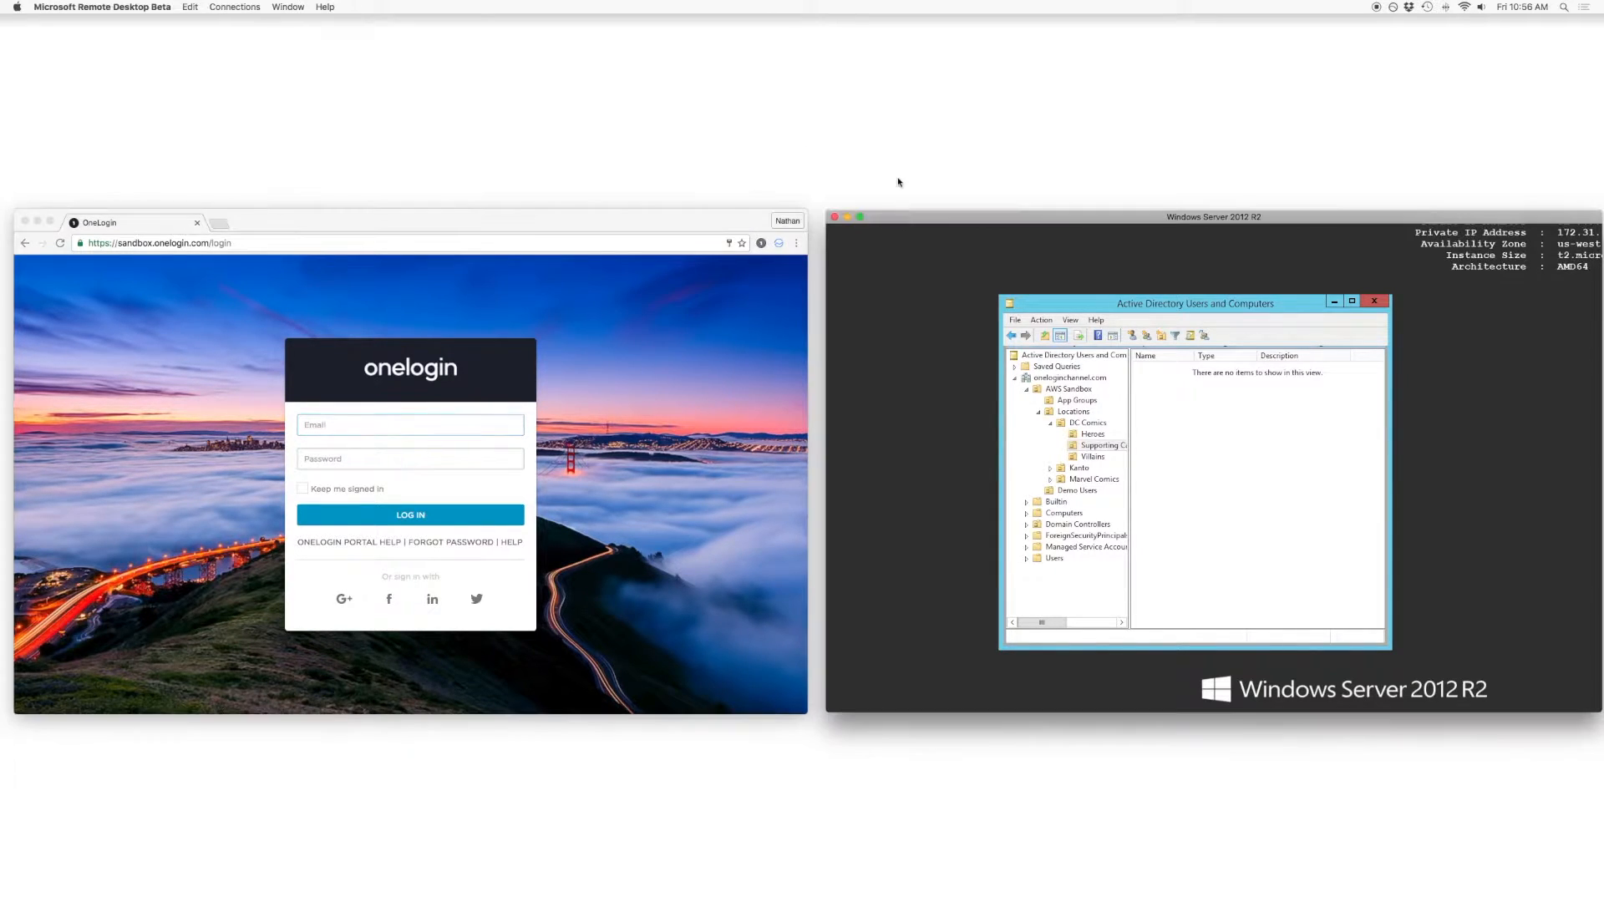
key(ctrl+Right)
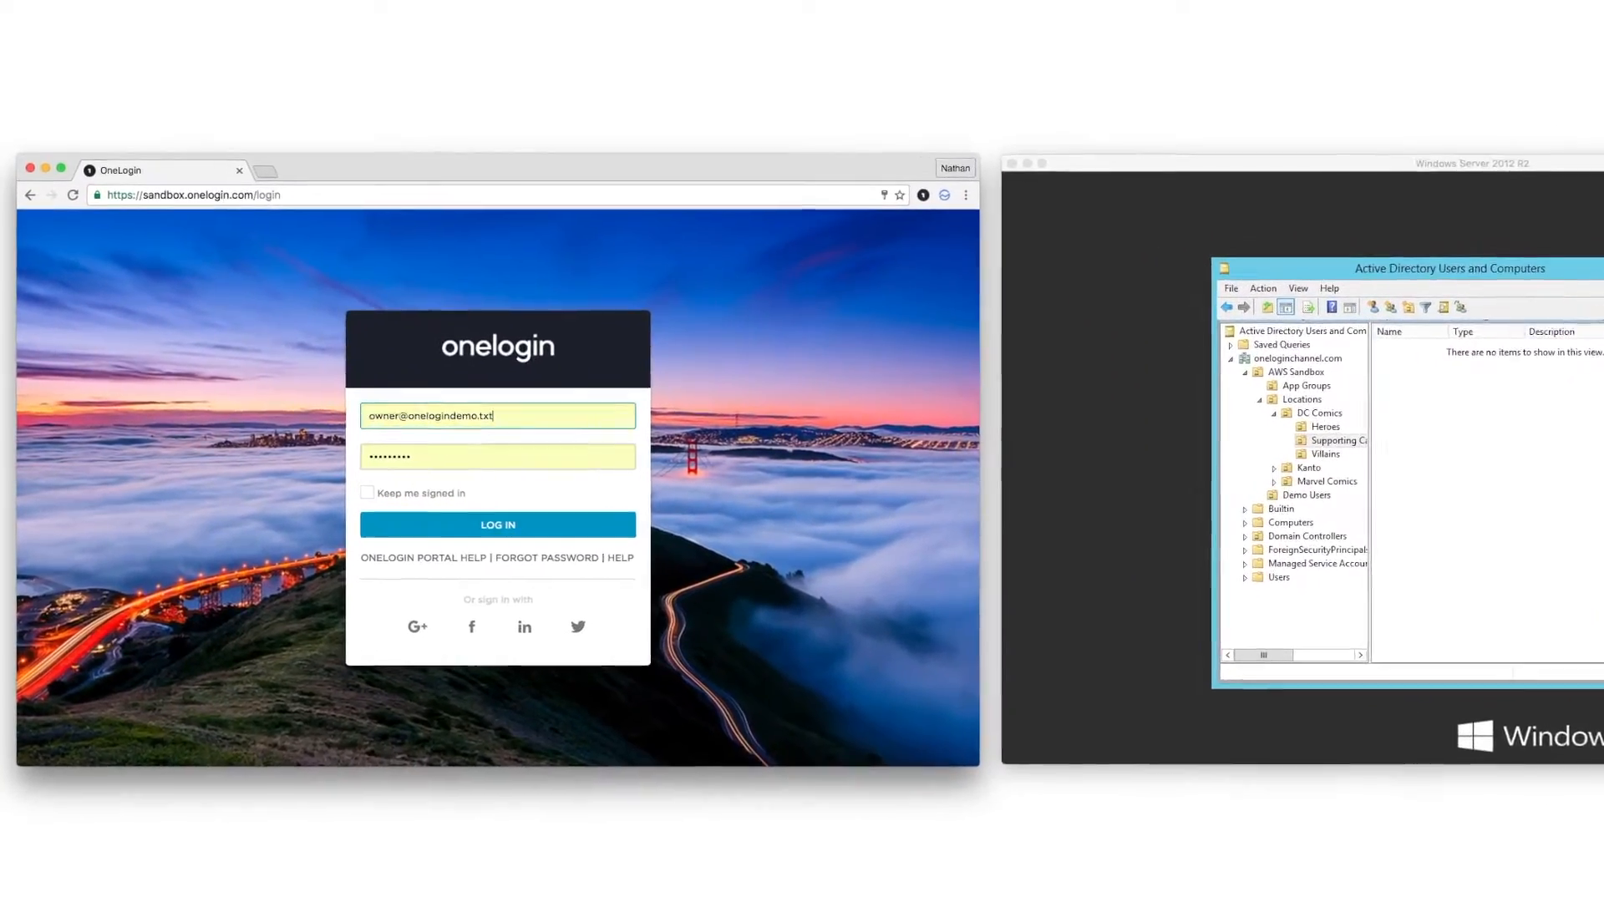
key(Return)
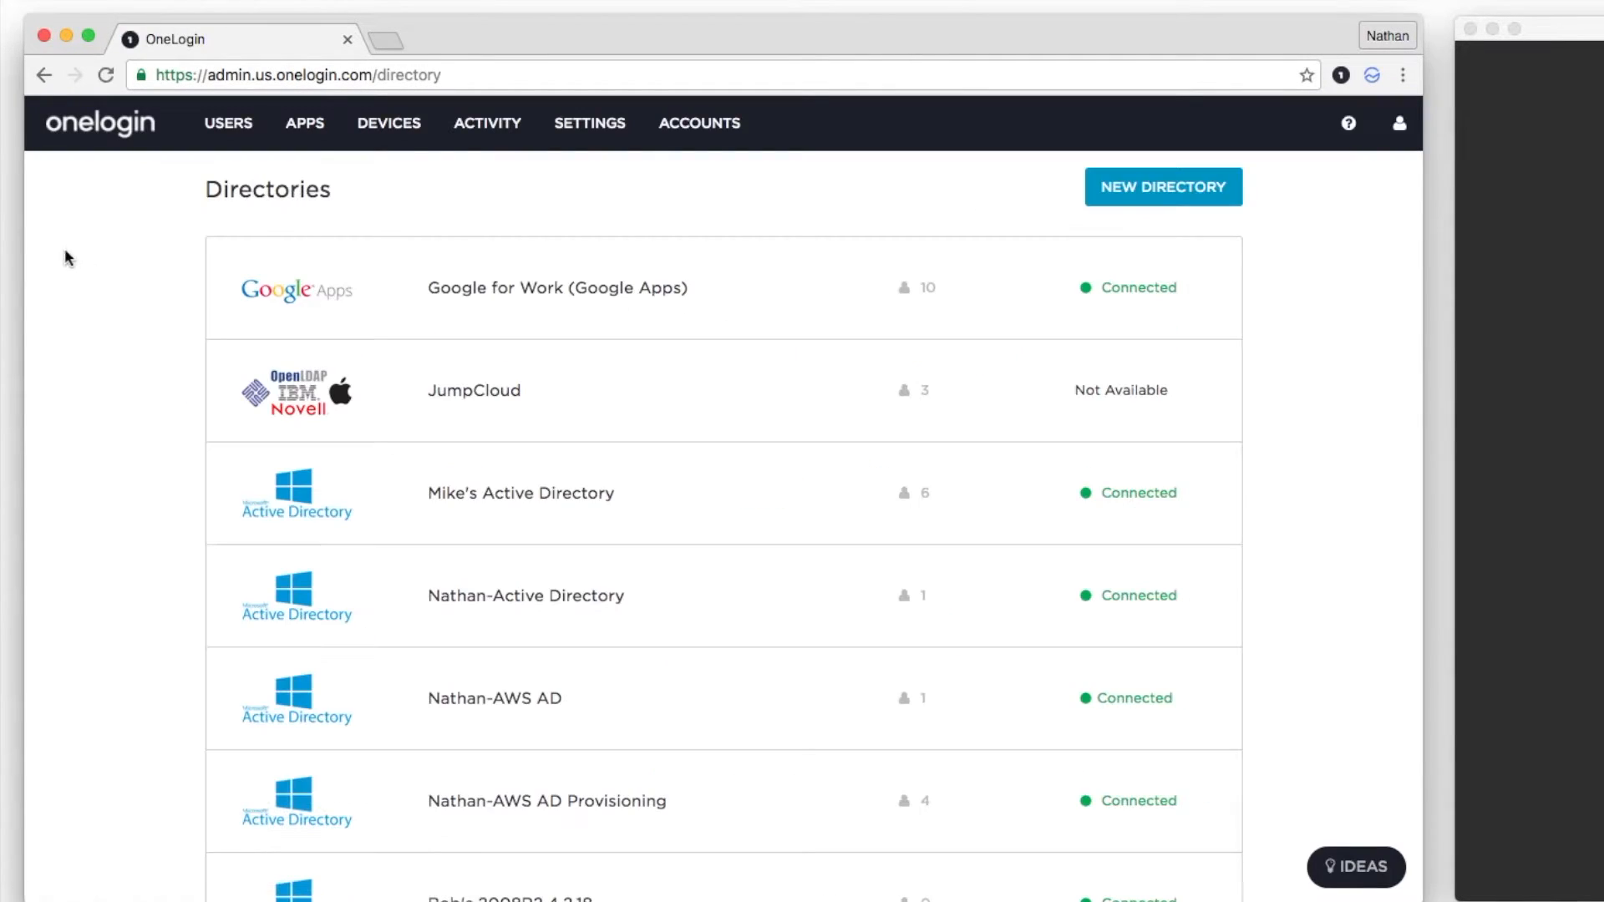
- Navigate to the Company Apps list and open the Box app's settings
click(1155, 195)
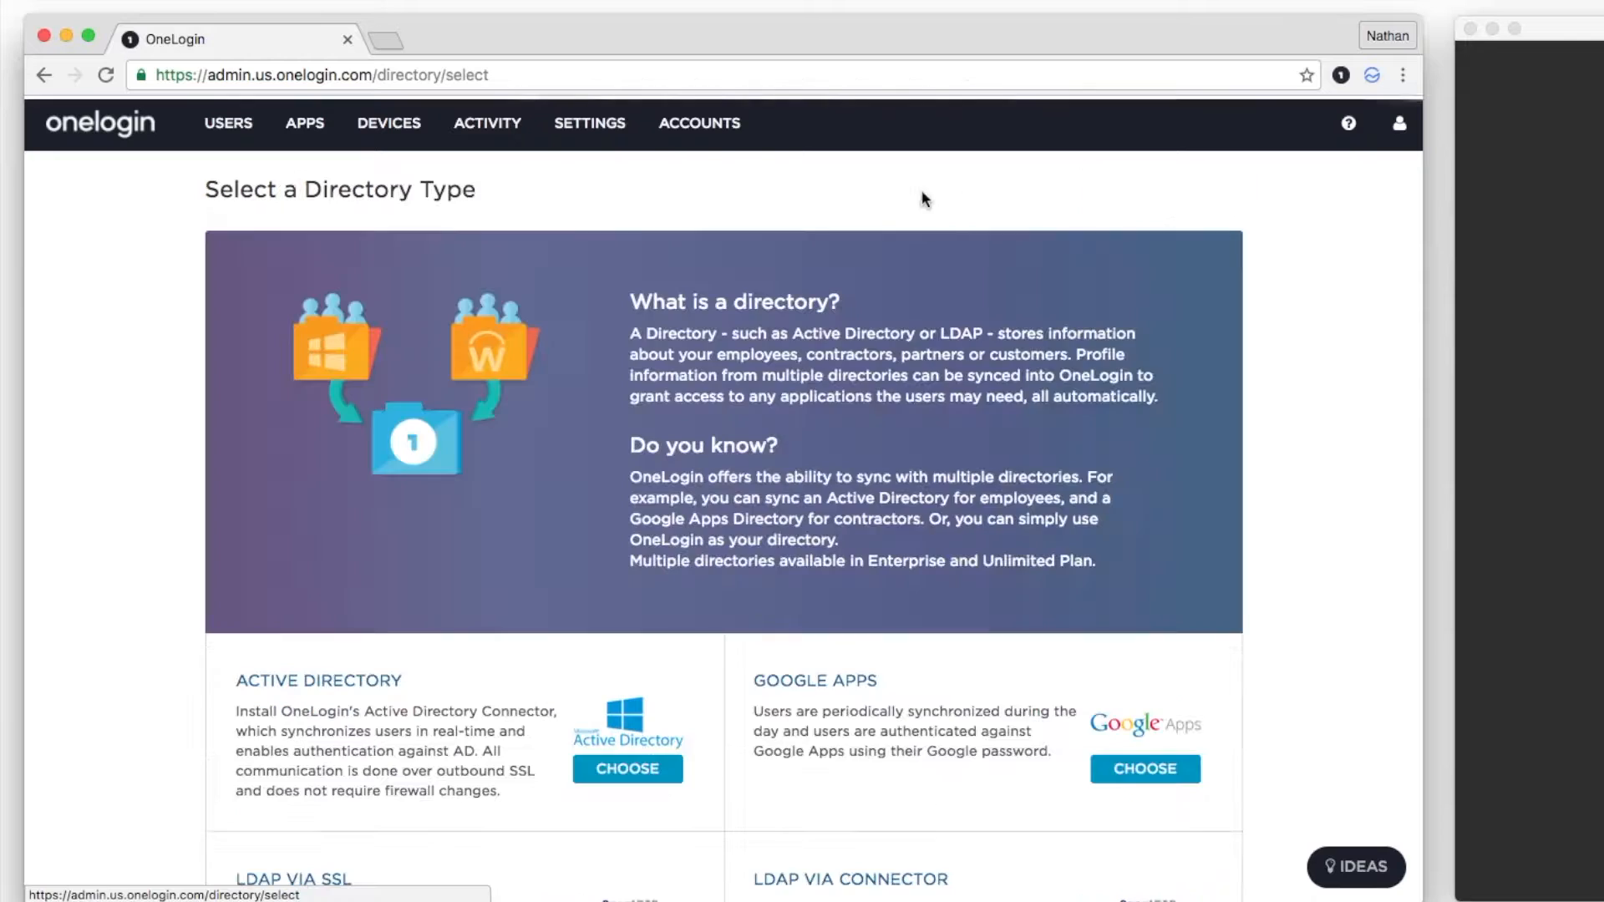
scroll(703, 466, down, 5)
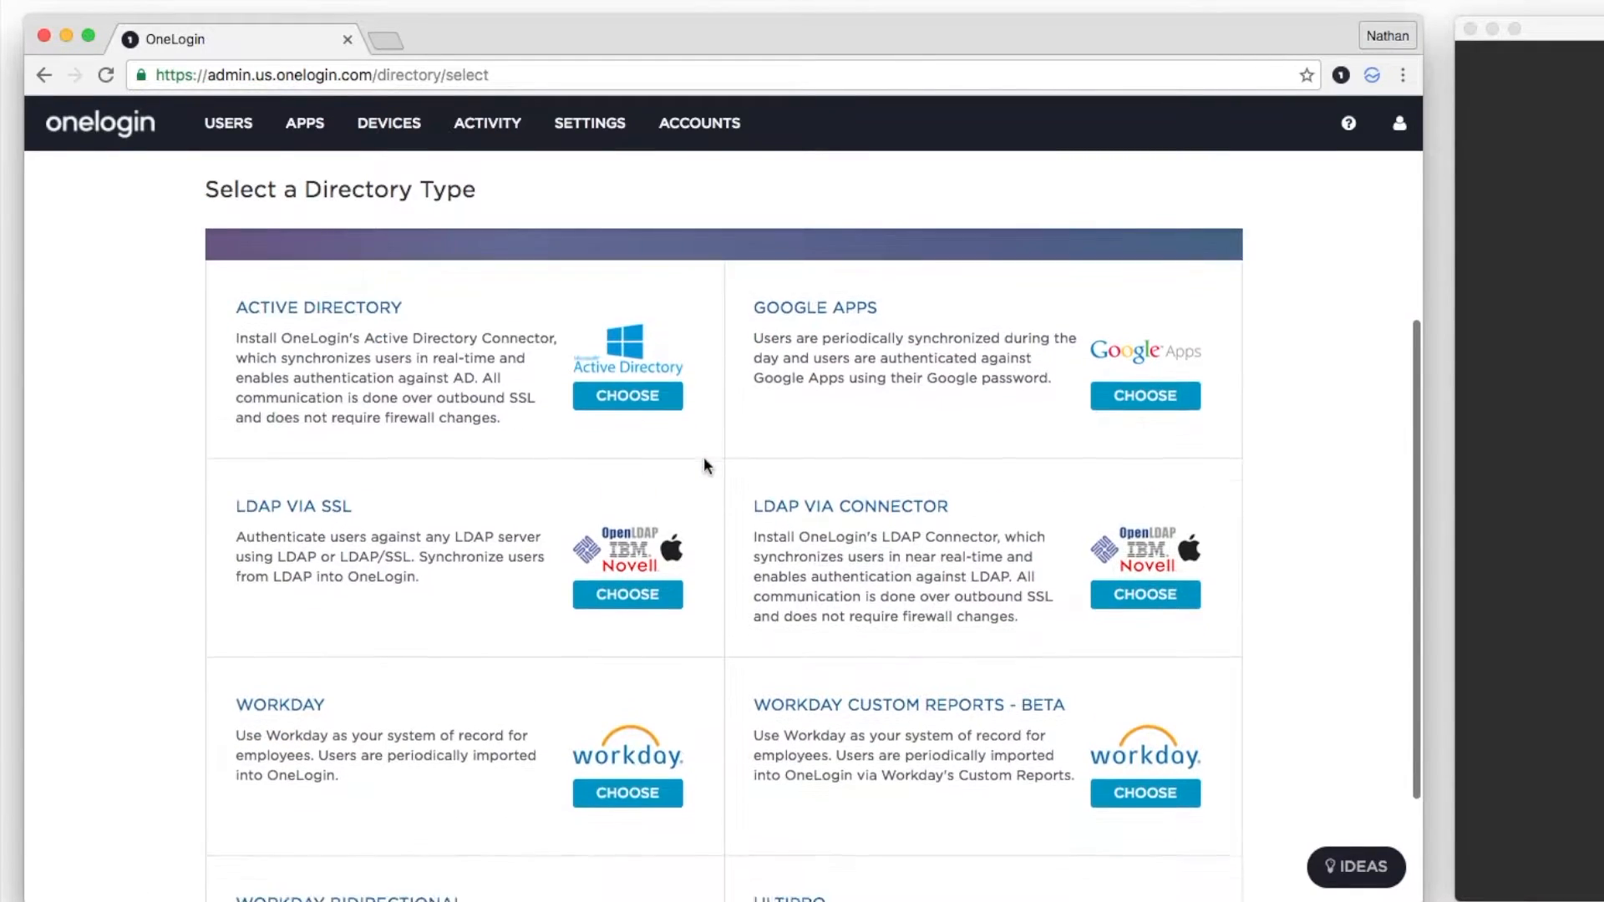
mouse_move(304, 122)
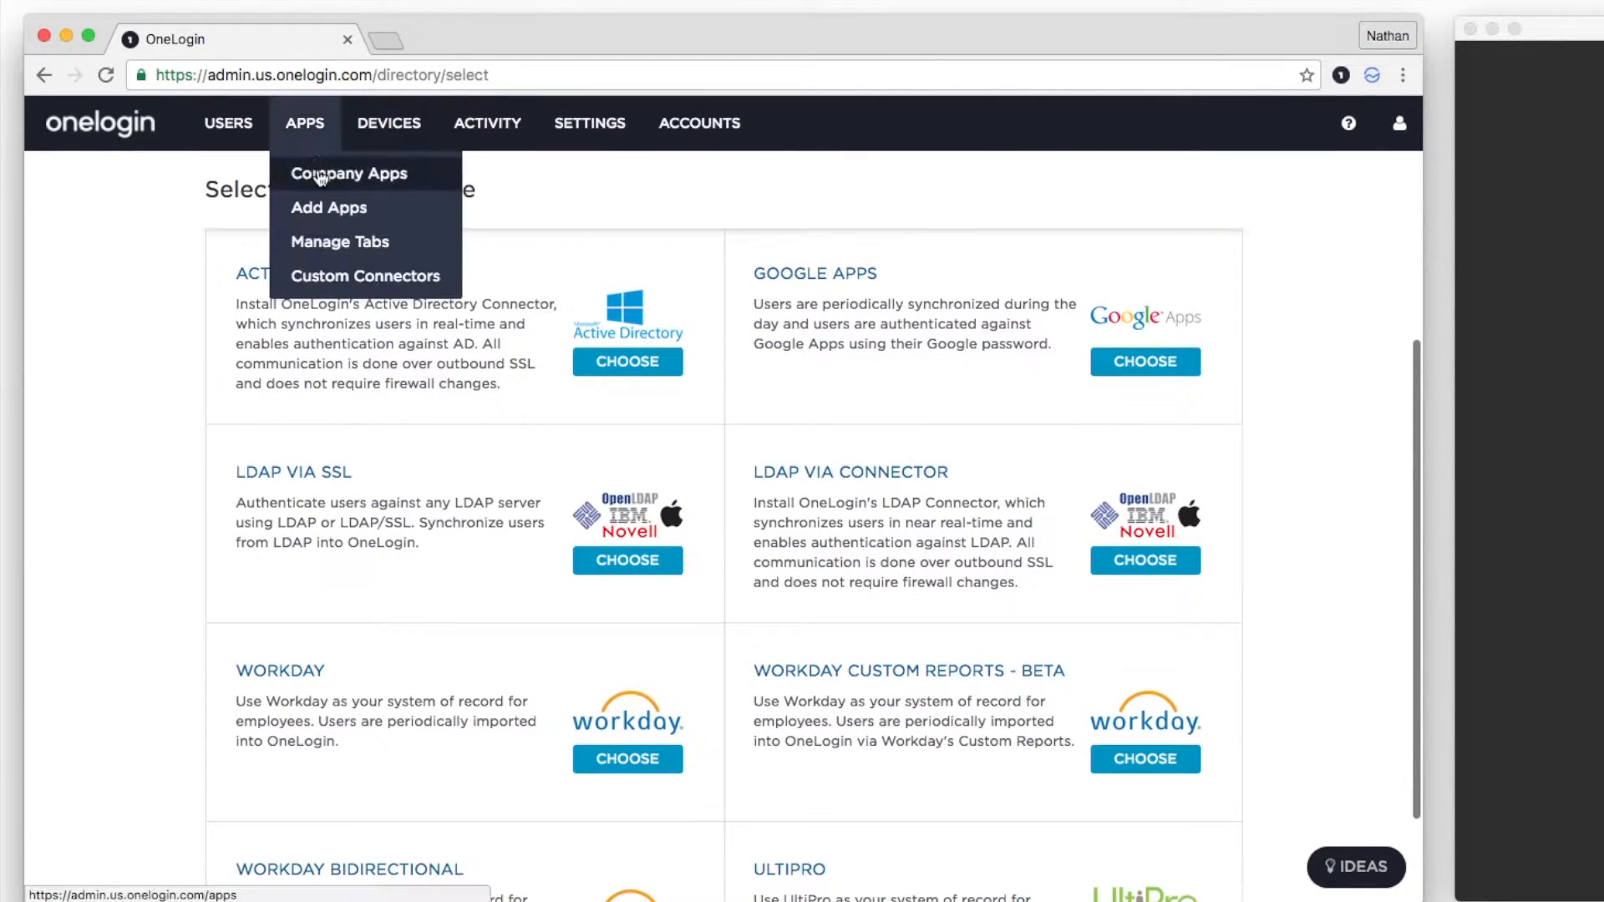
click(321, 178)
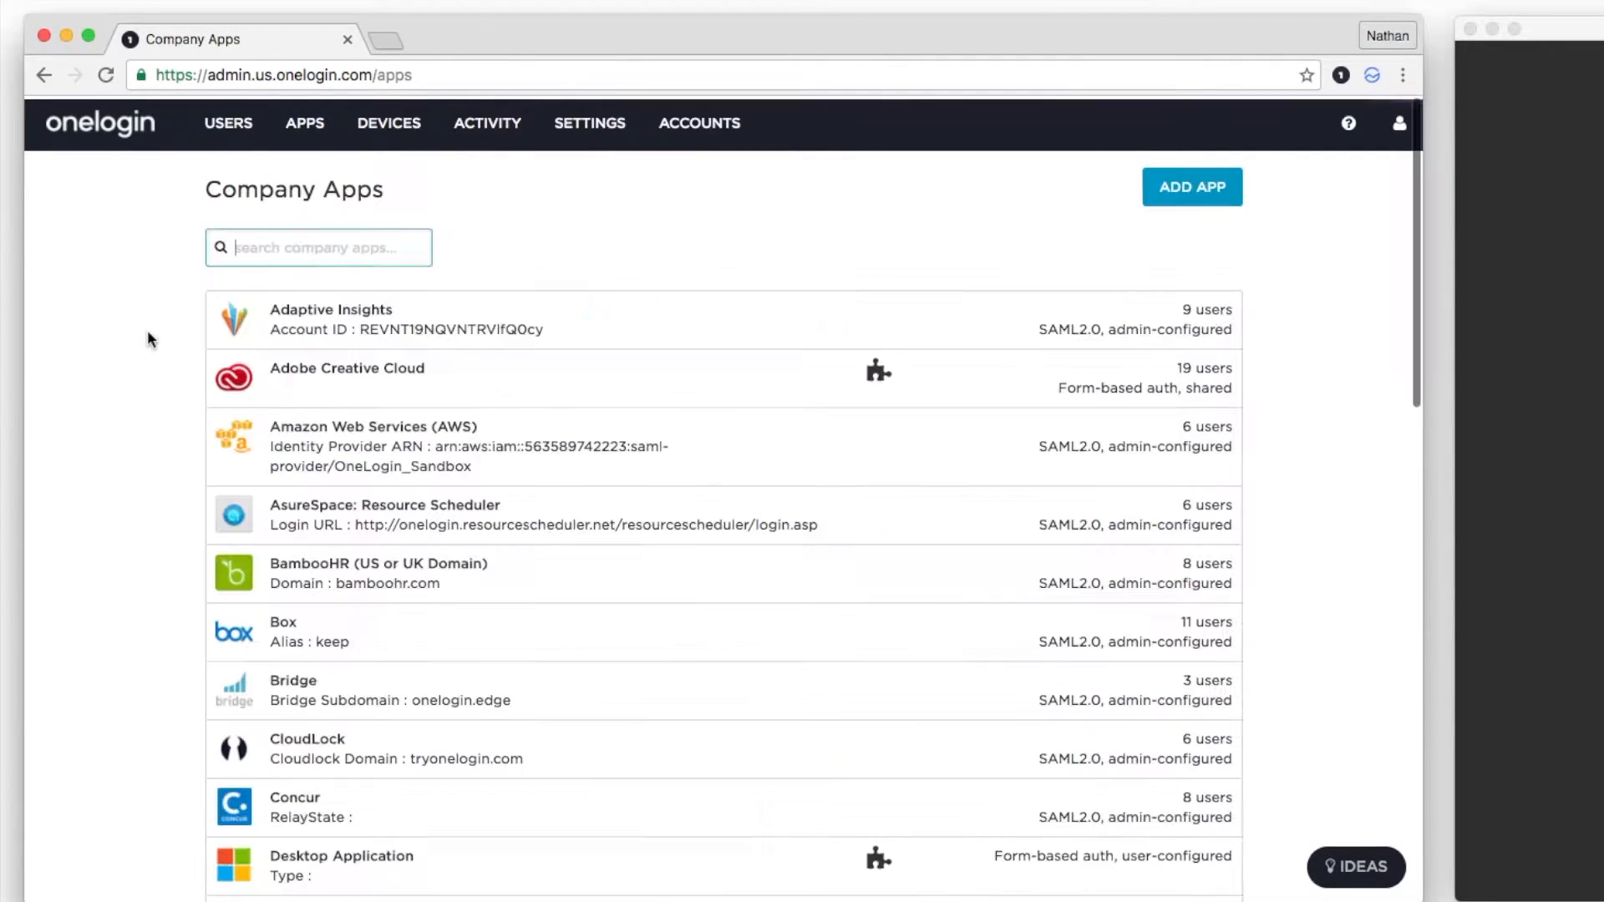
click(426, 644)
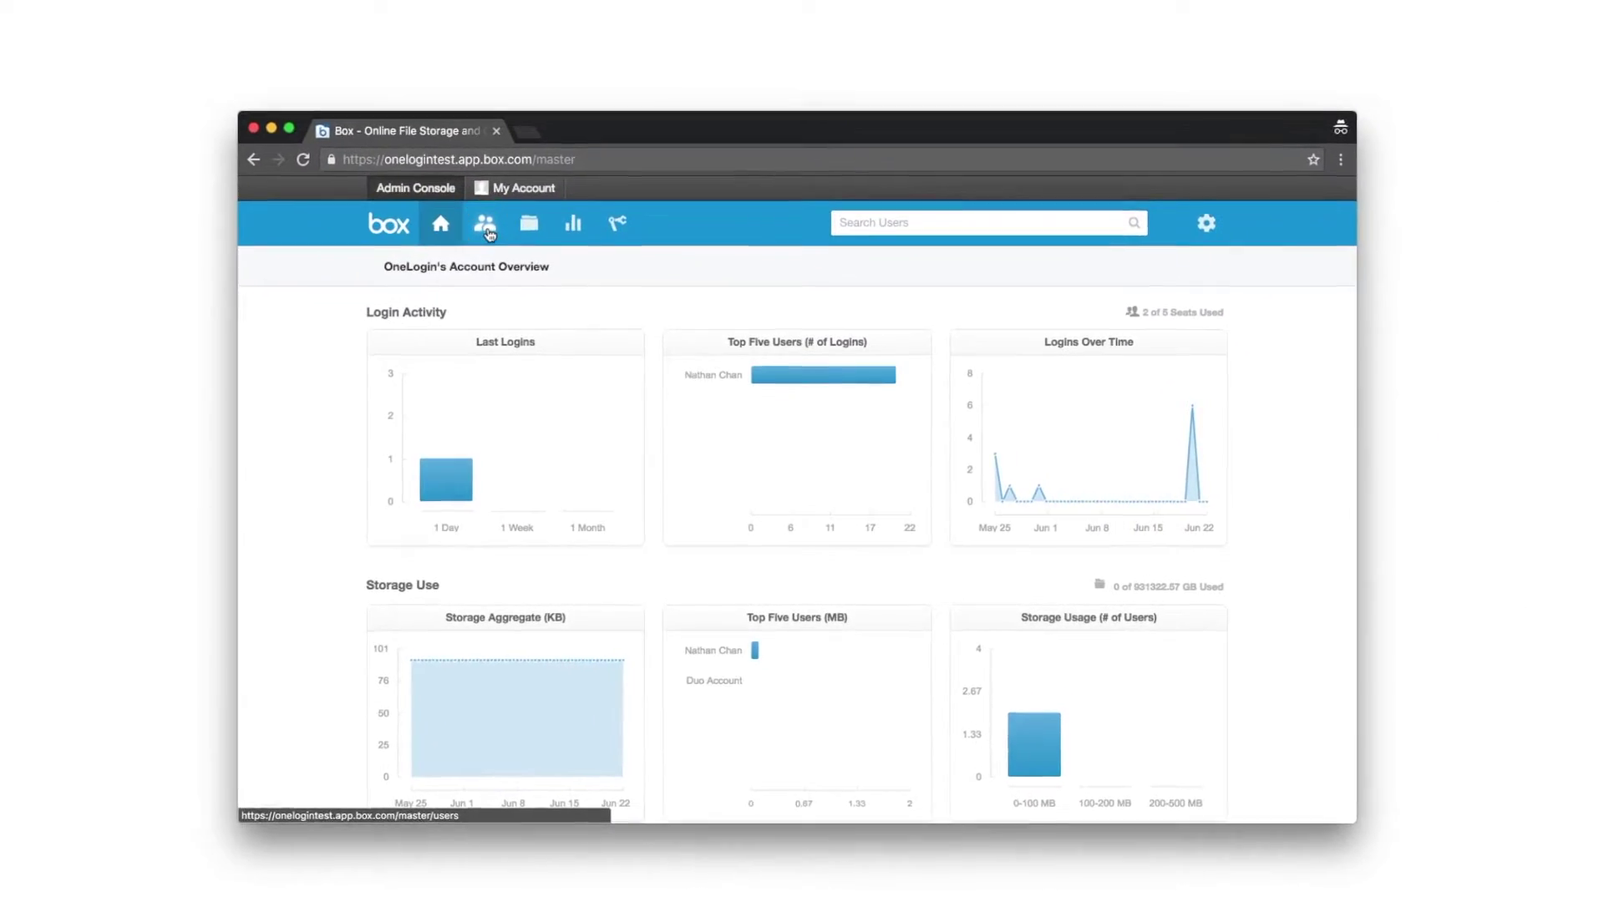
- Review the Box admin console's managed users and then its groups list
click(487, 231)
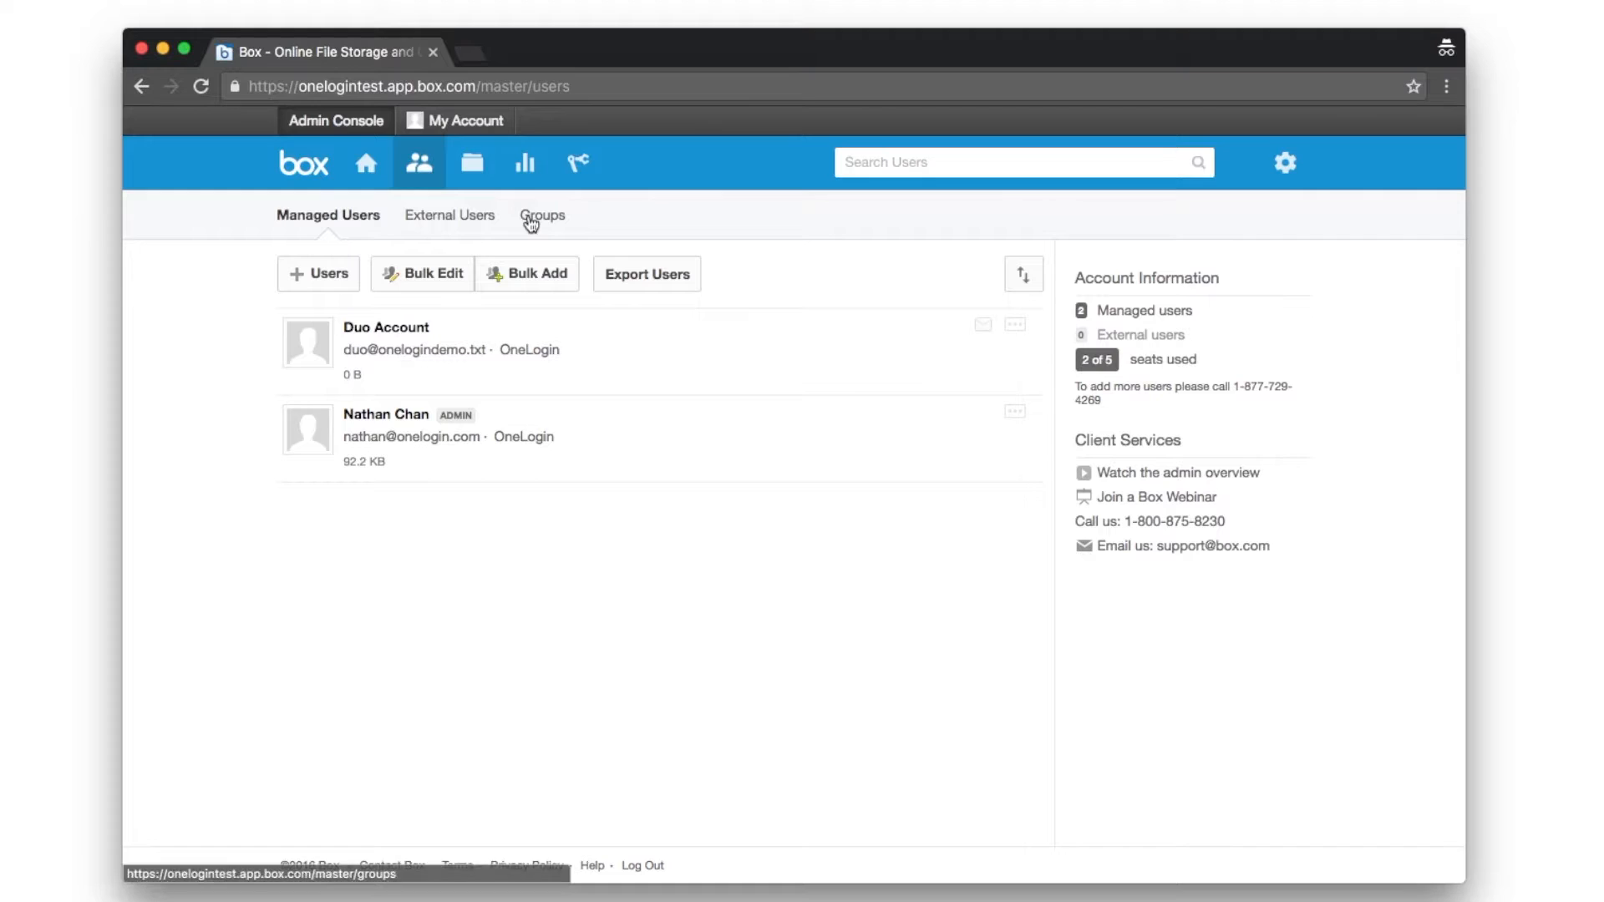
click(530, 222)
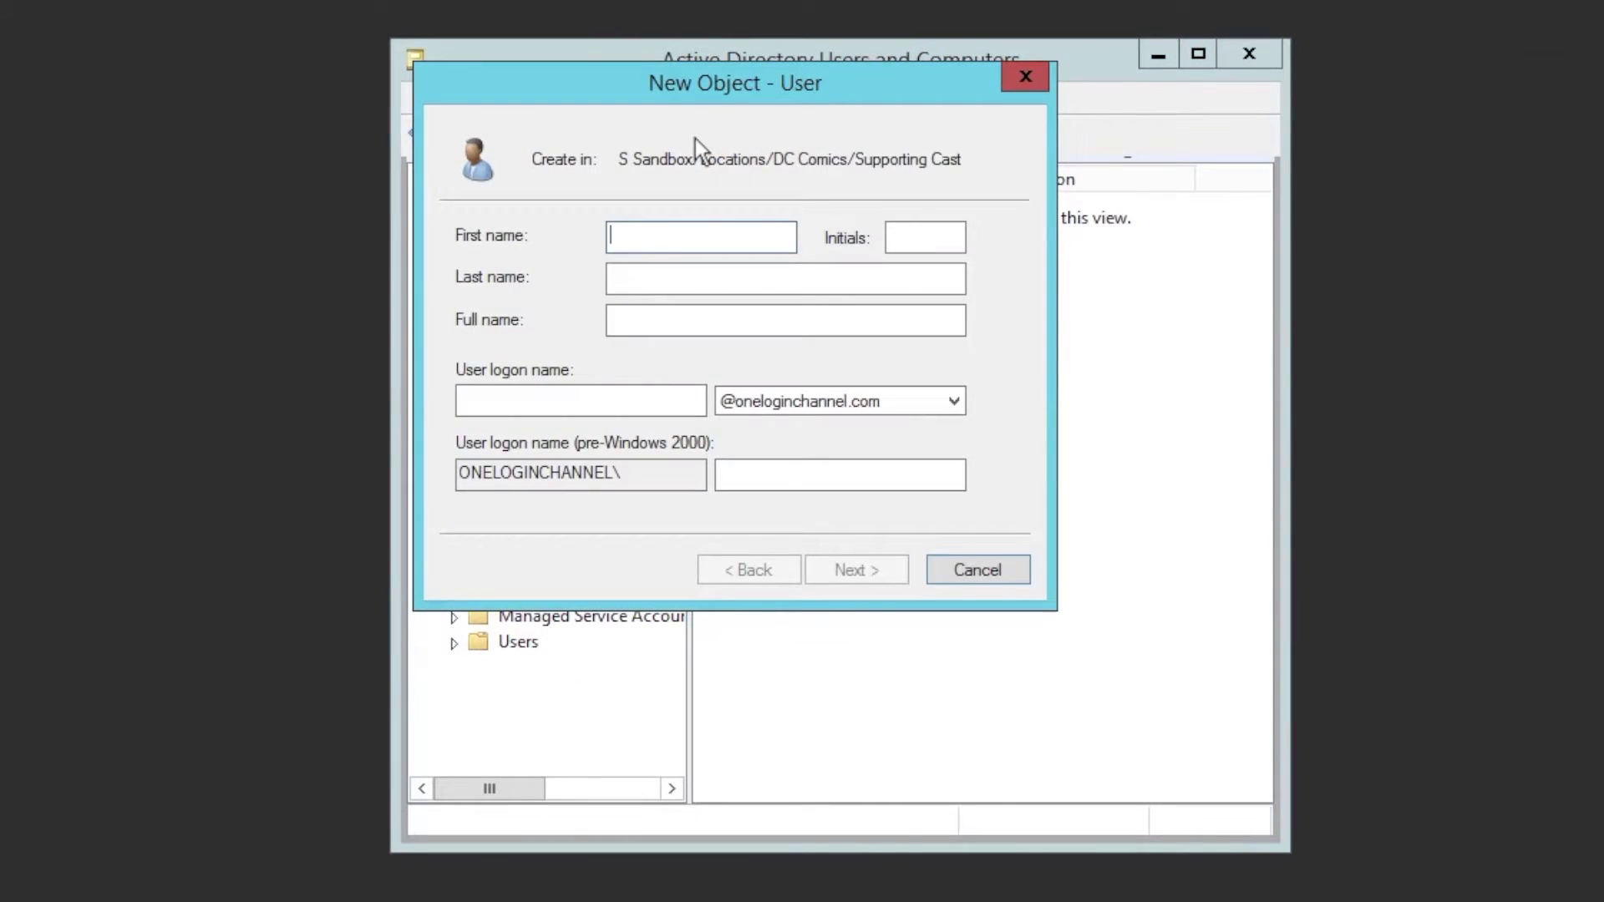
key(Tab)
key(Tab)
key(Return)
click(609, 330)
click(701, 242)
text(***)
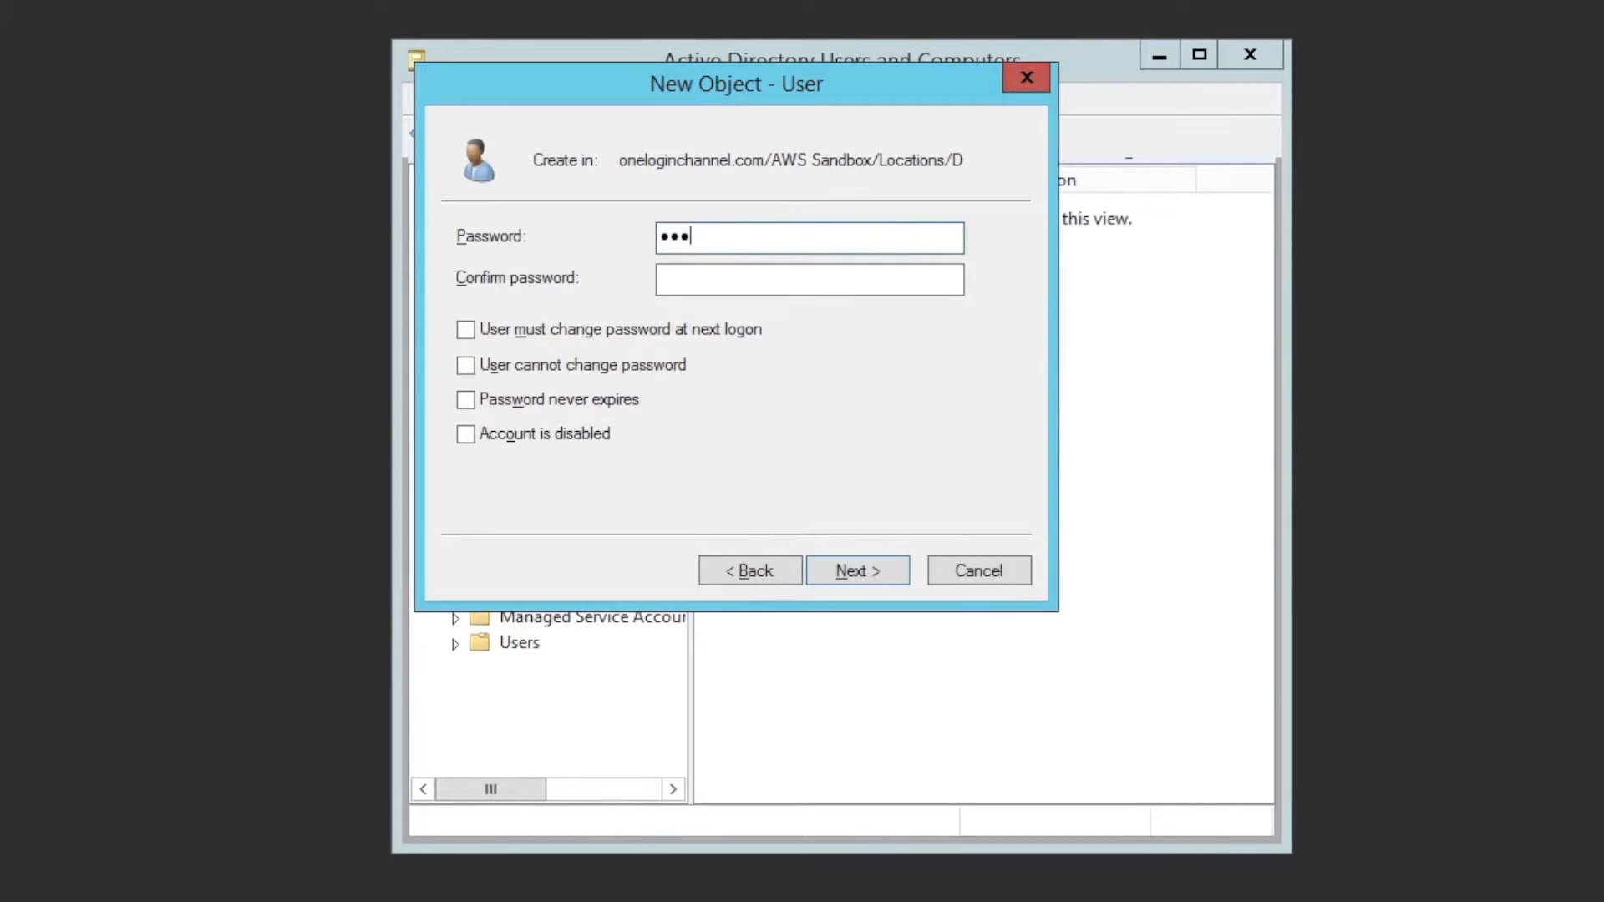
text(******)
key(Tab)
text(*********)
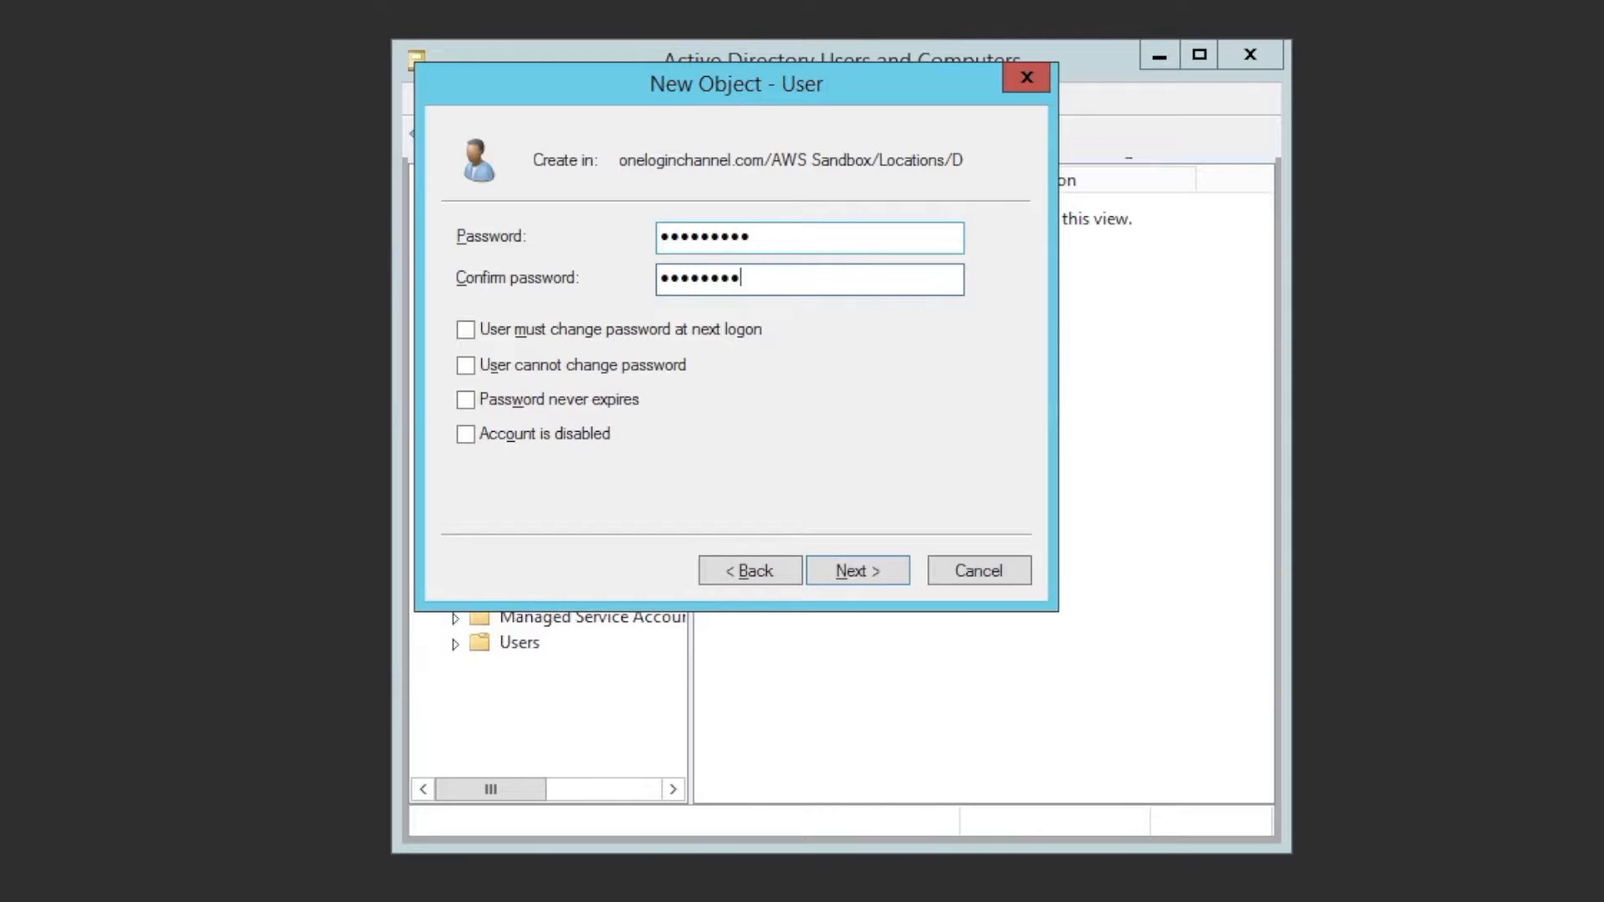
key(Return)
key(Return)
double_click(749, 213)
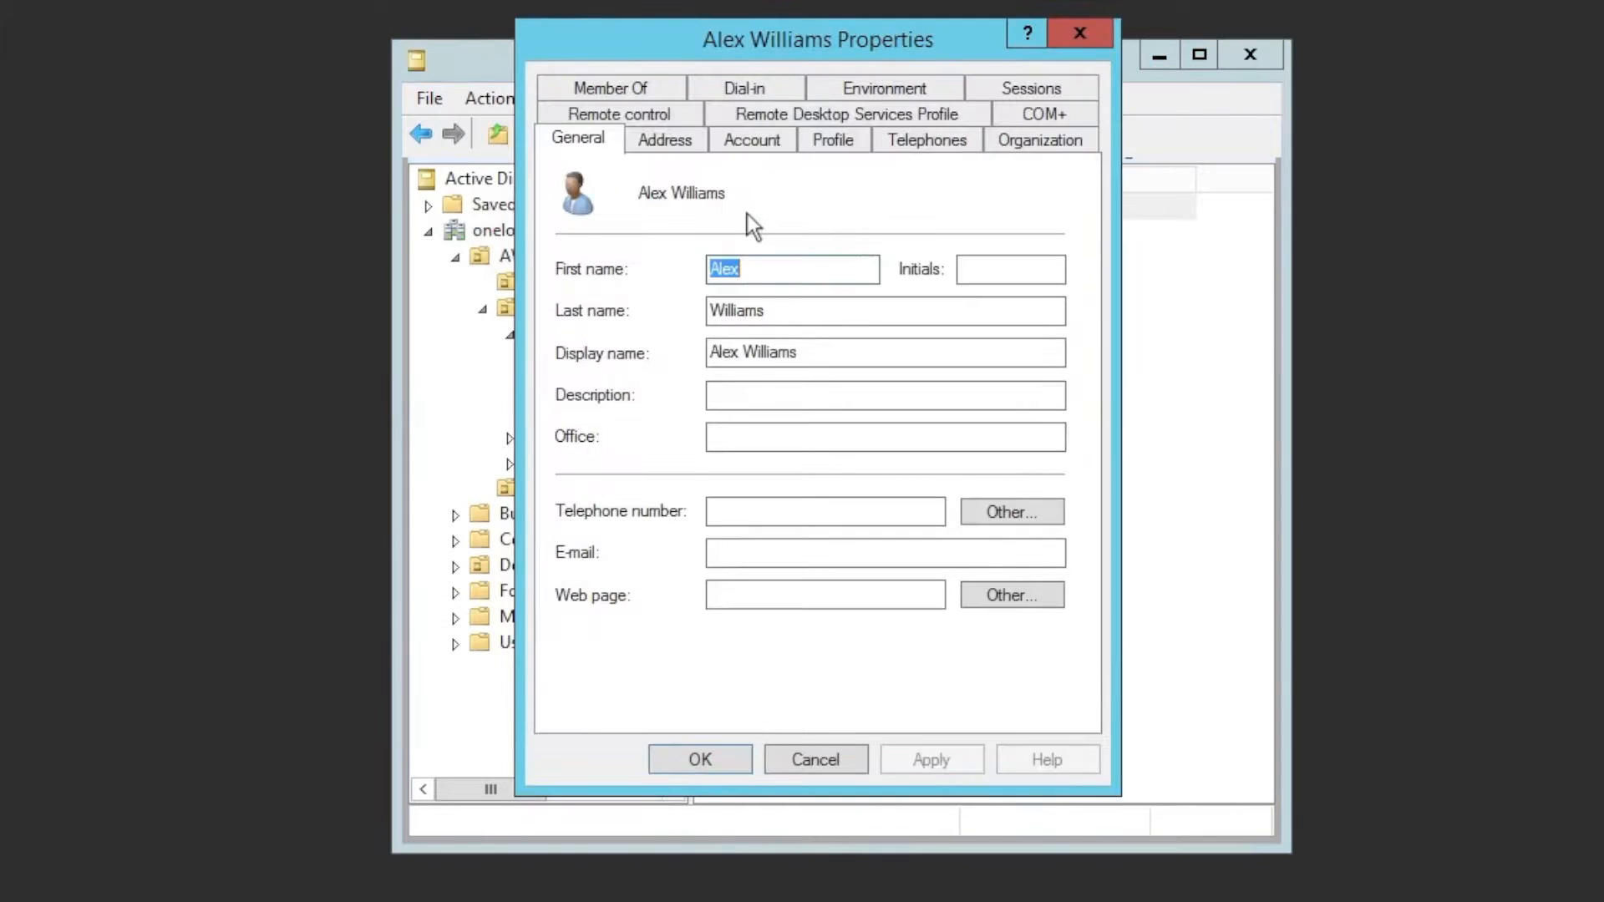
click(764, 553)
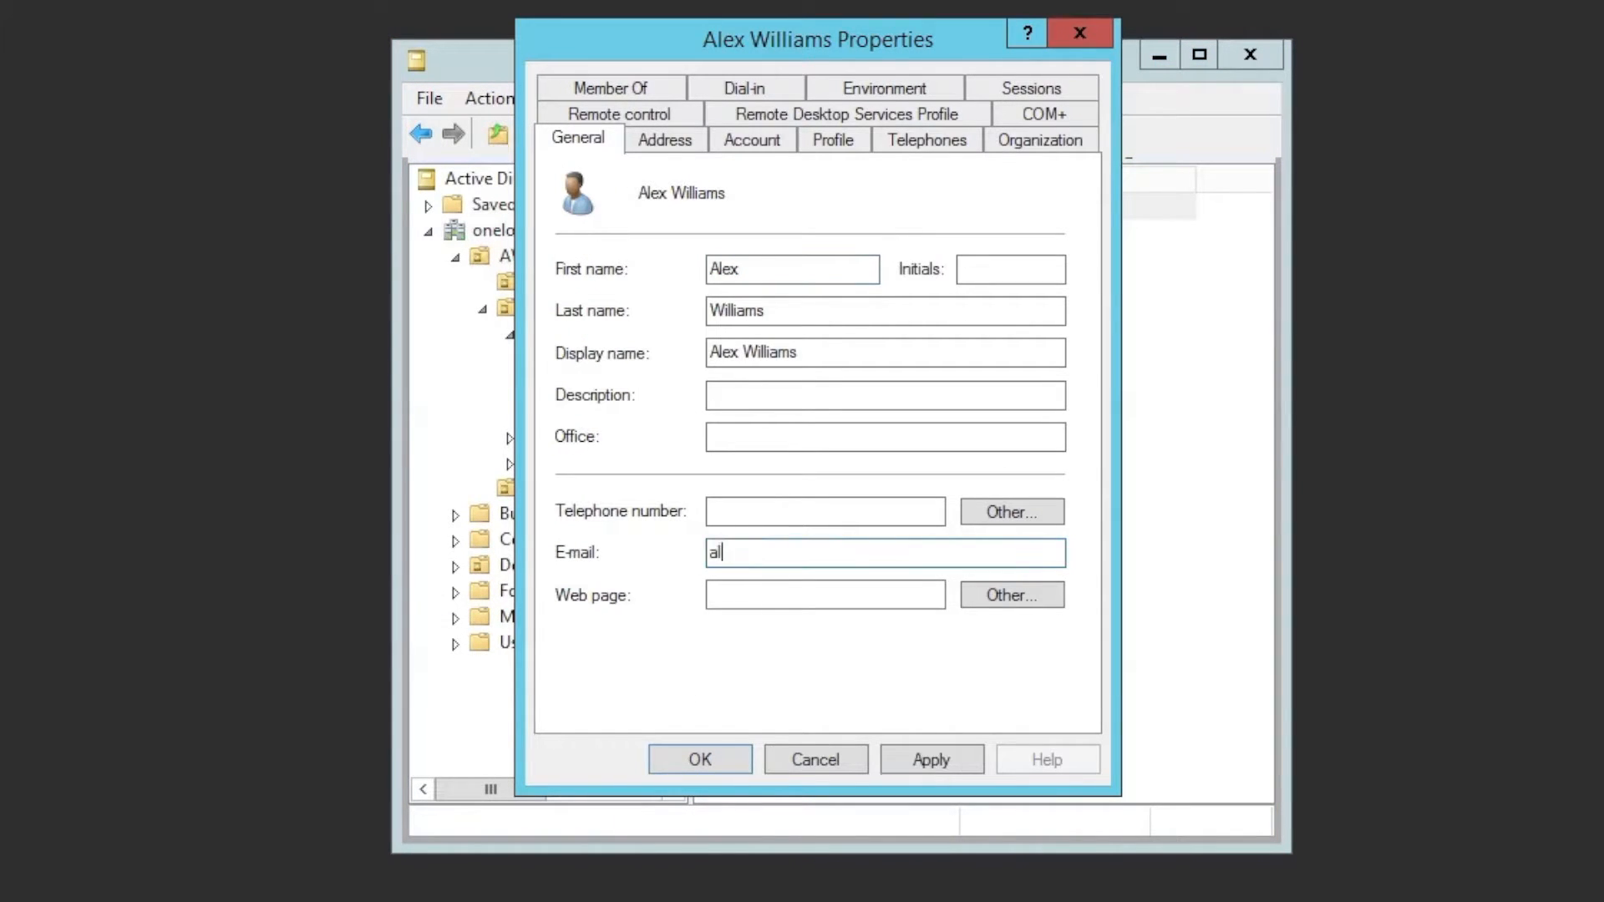
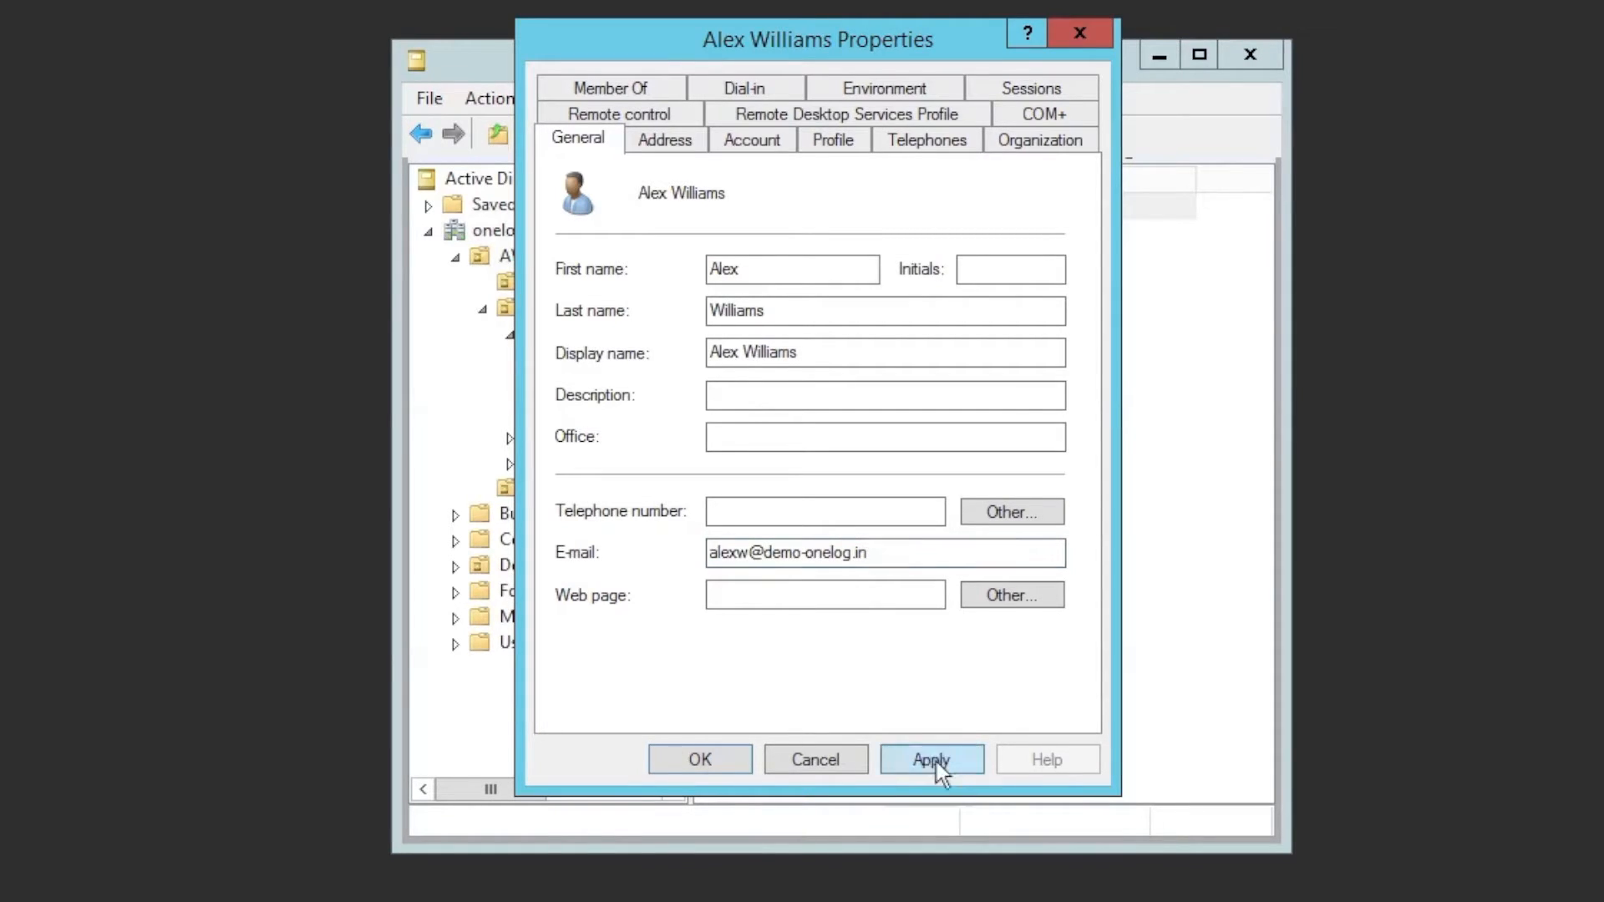
click(937, 762)
click(665, 92)
click(628, 486)
text(Box)
key(Return)
click(913, 761)
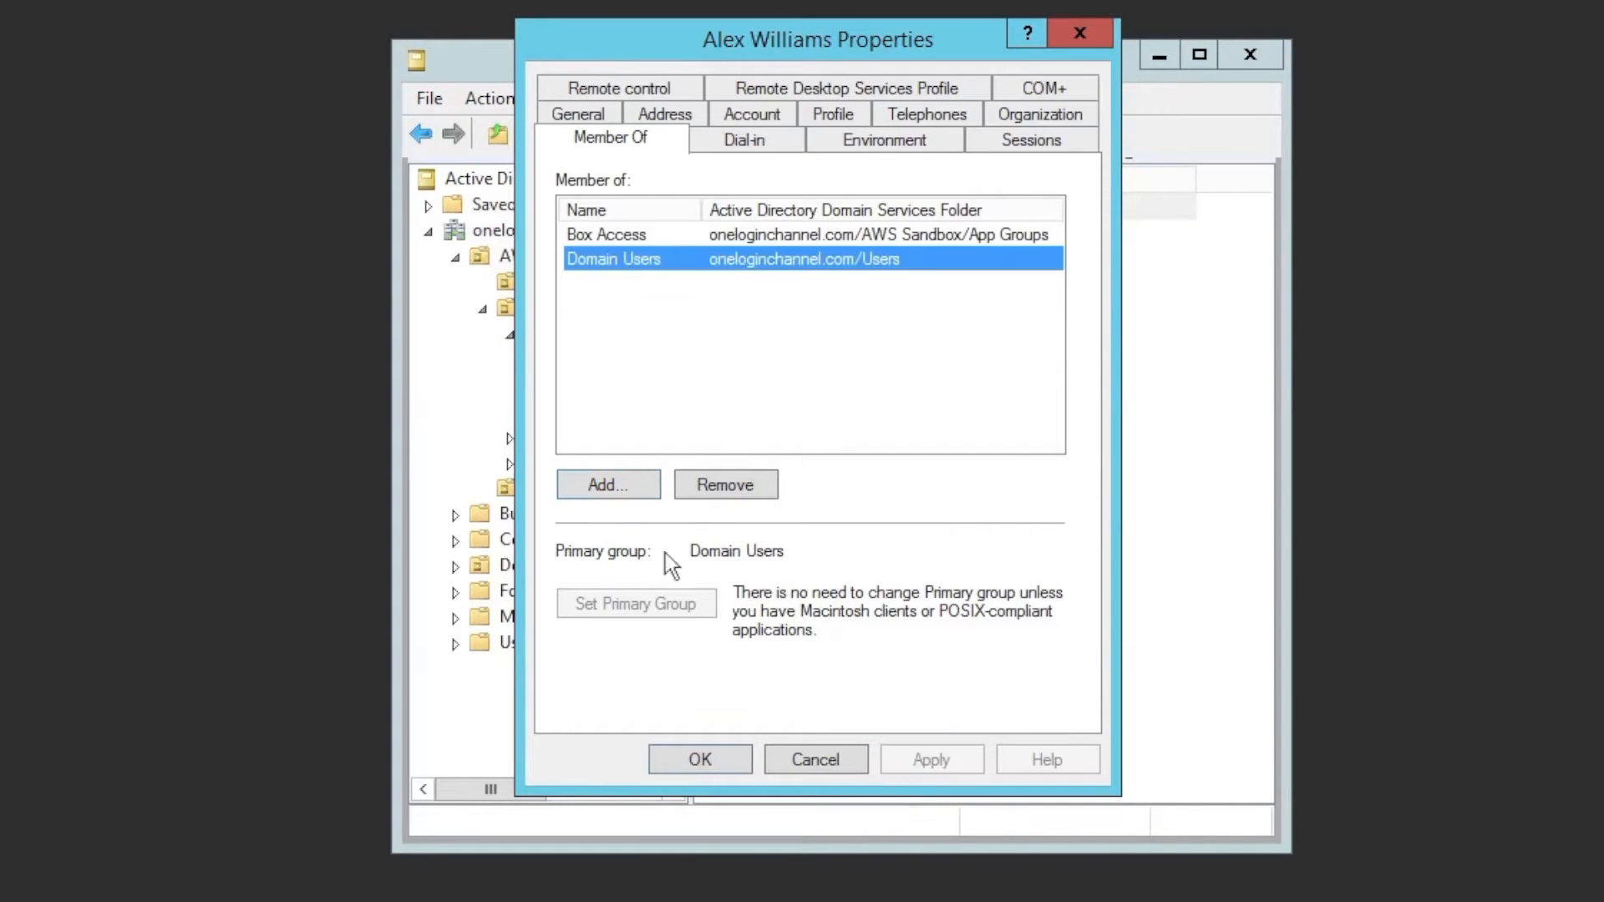
click(622, 487)
text(Contrac)
key(Return)
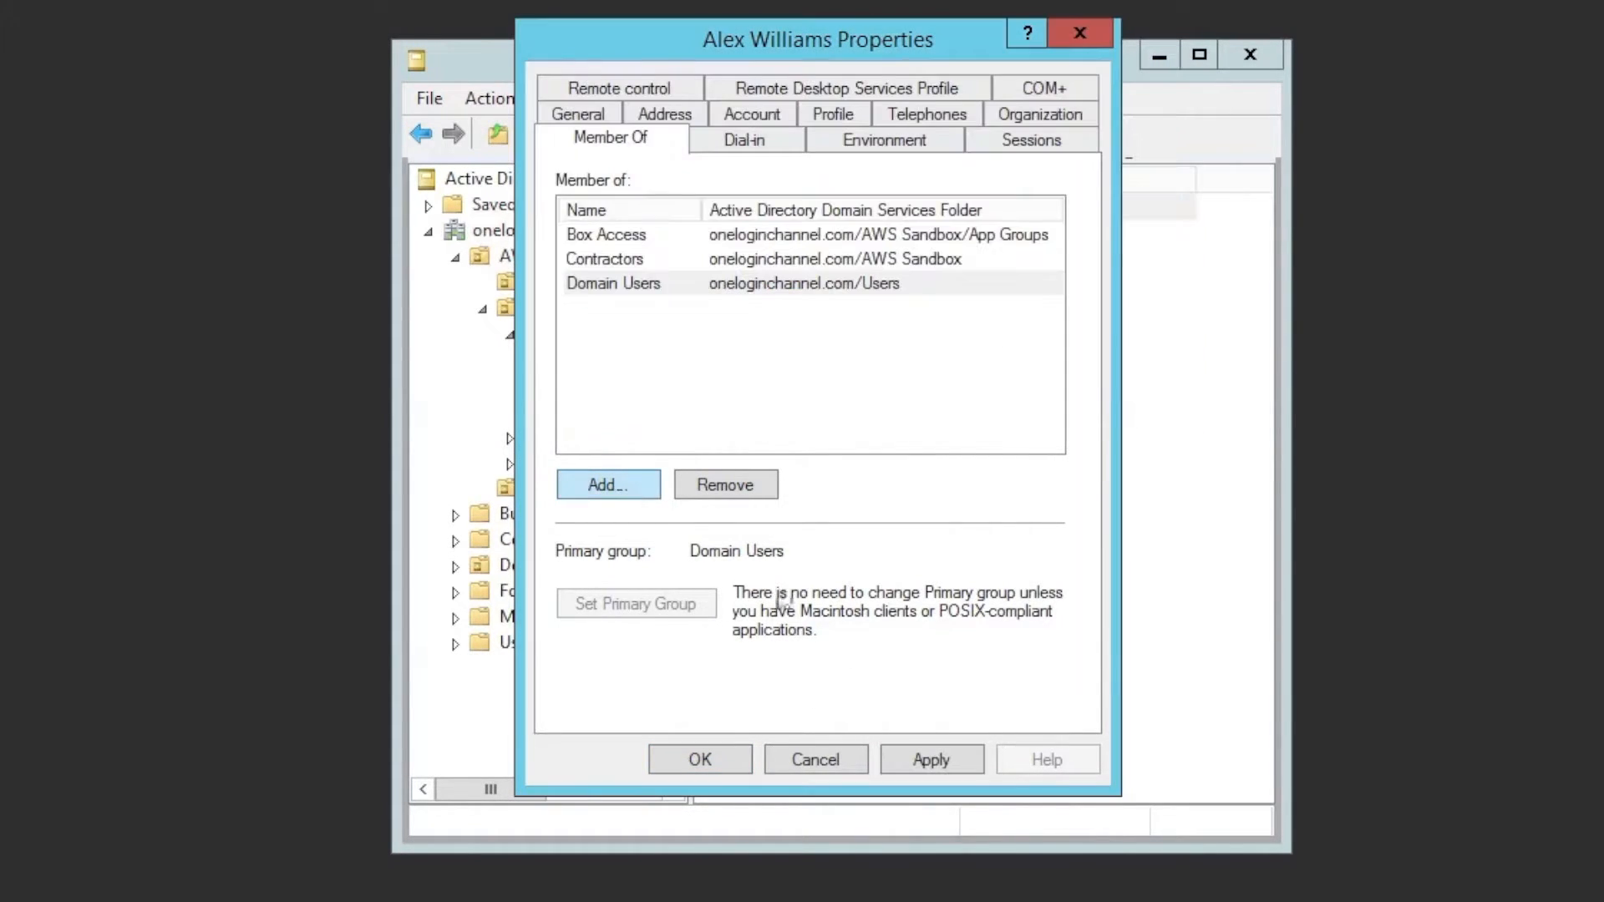
click(925, 757)
click(616, 481)
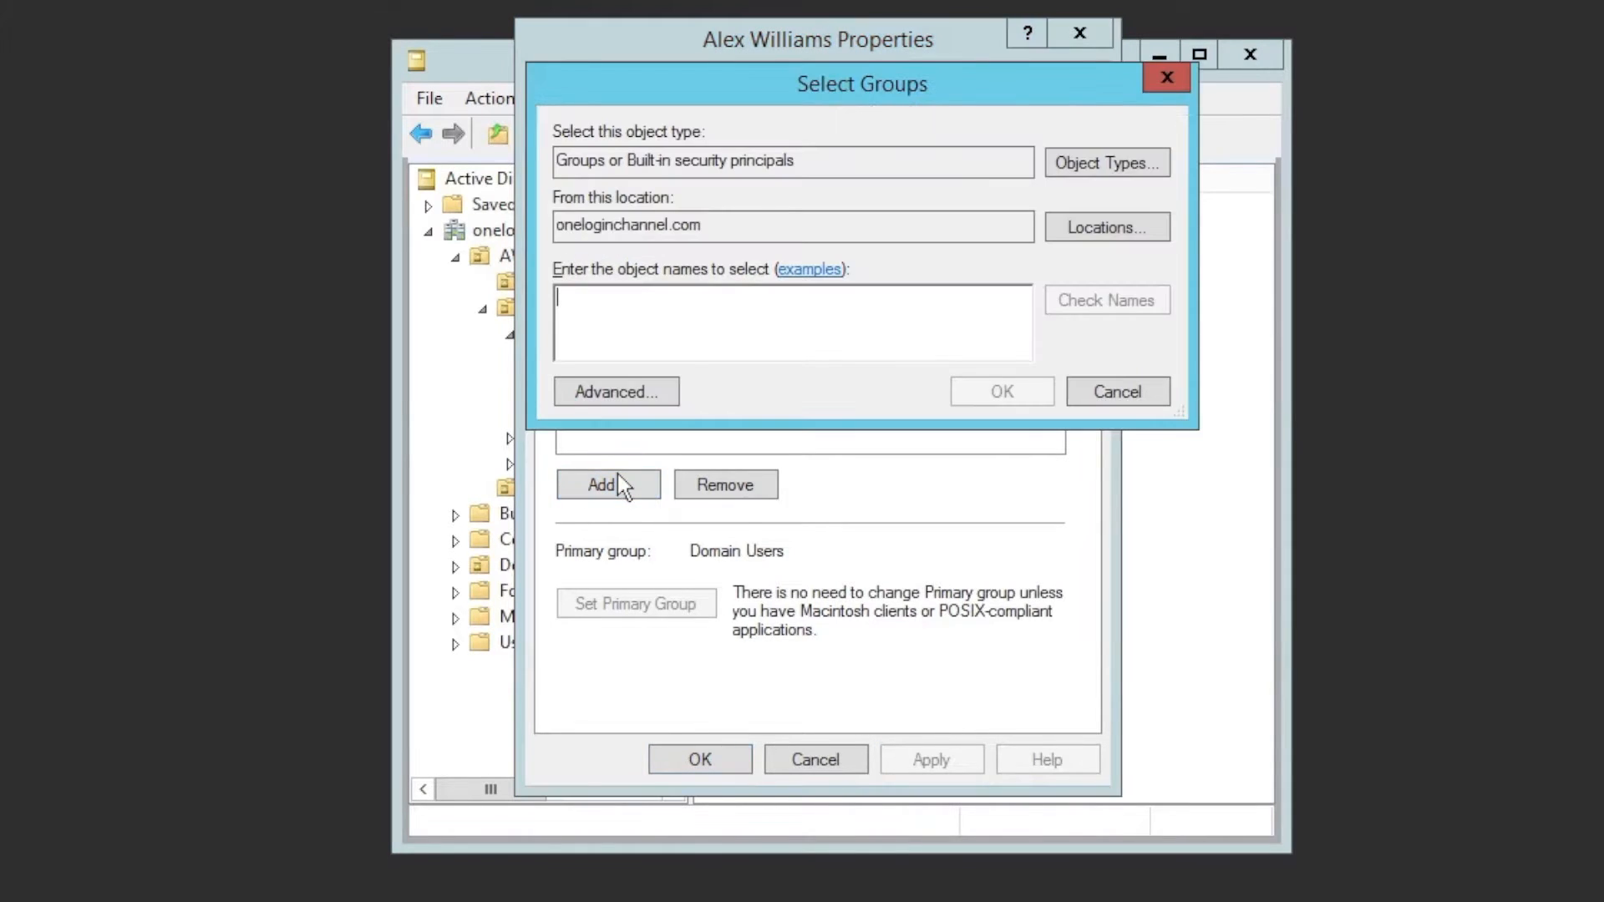
text(Mar)
key(Return)
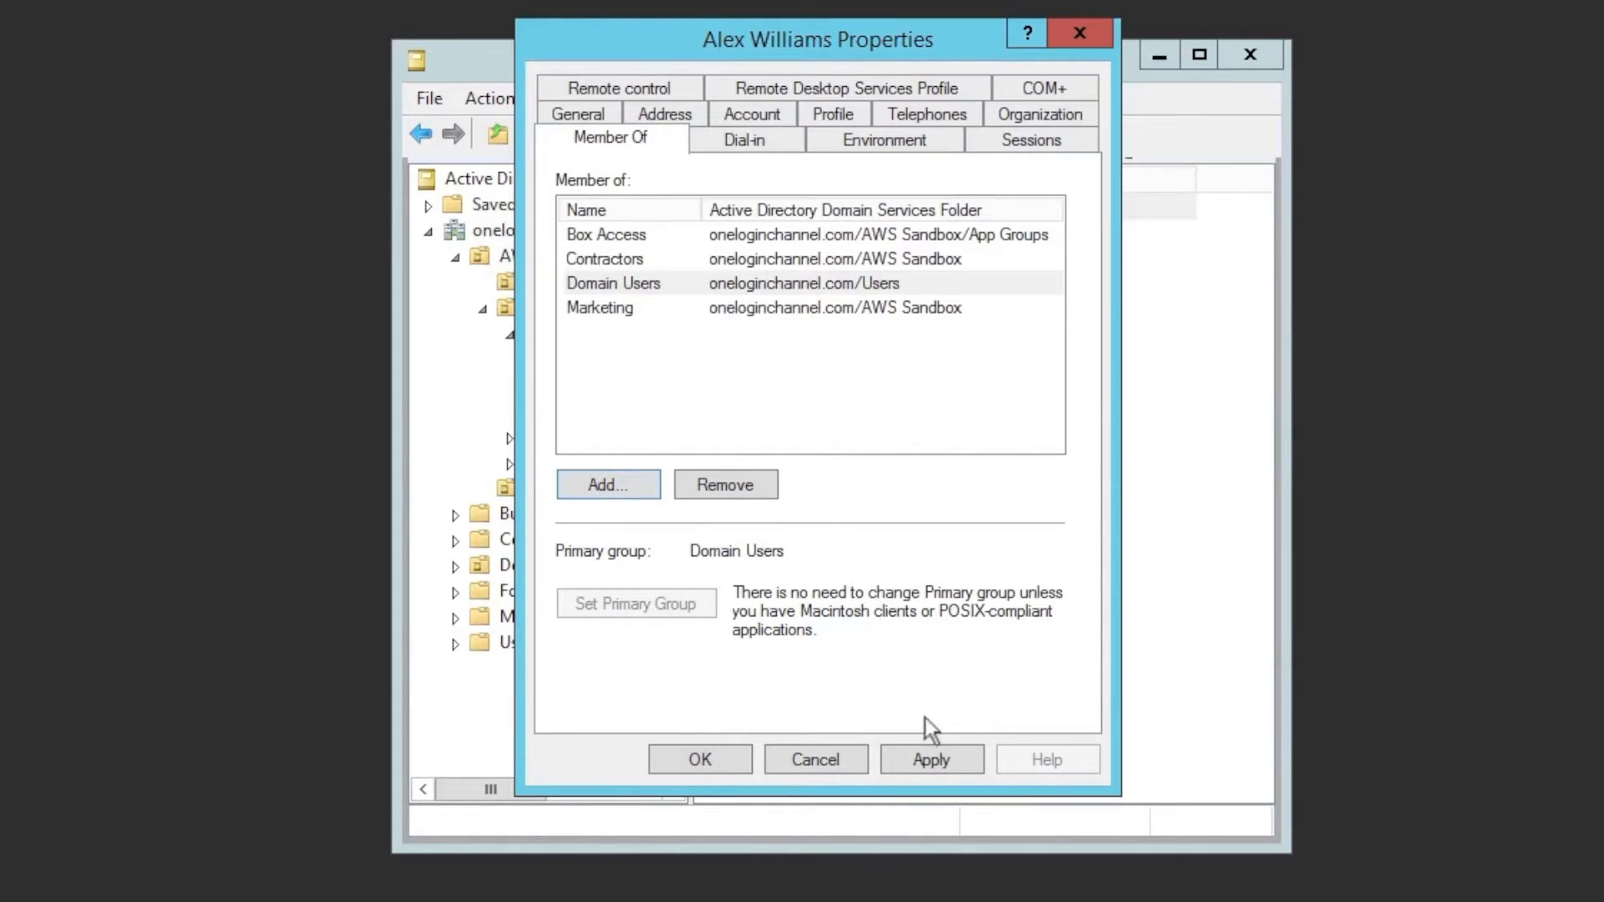
click(923, 759)
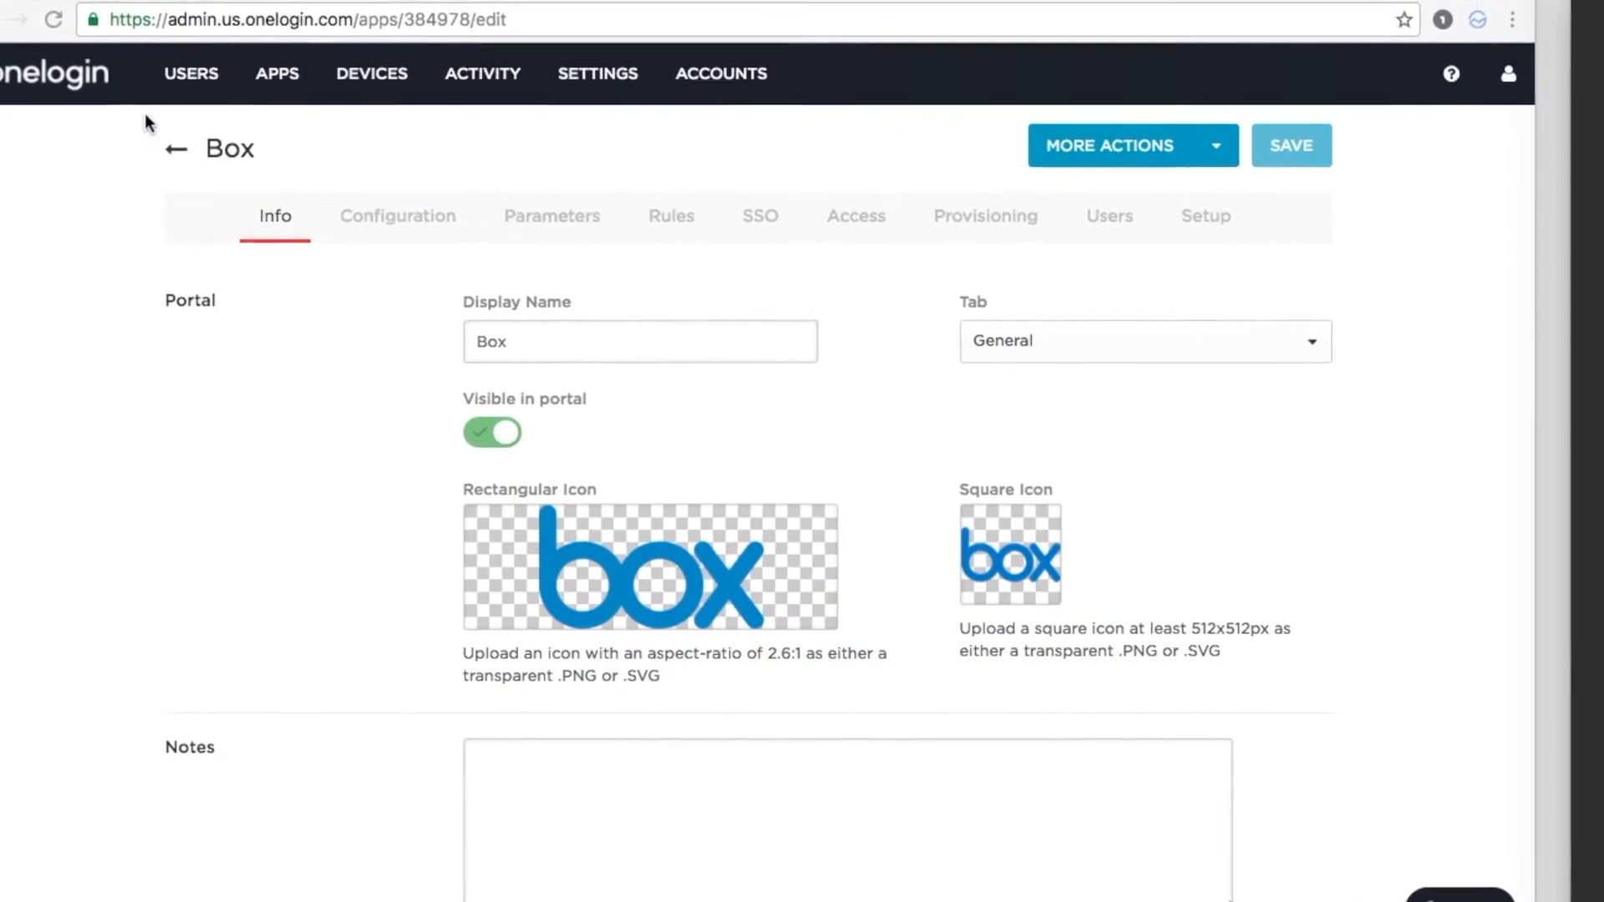
click(251, 133)
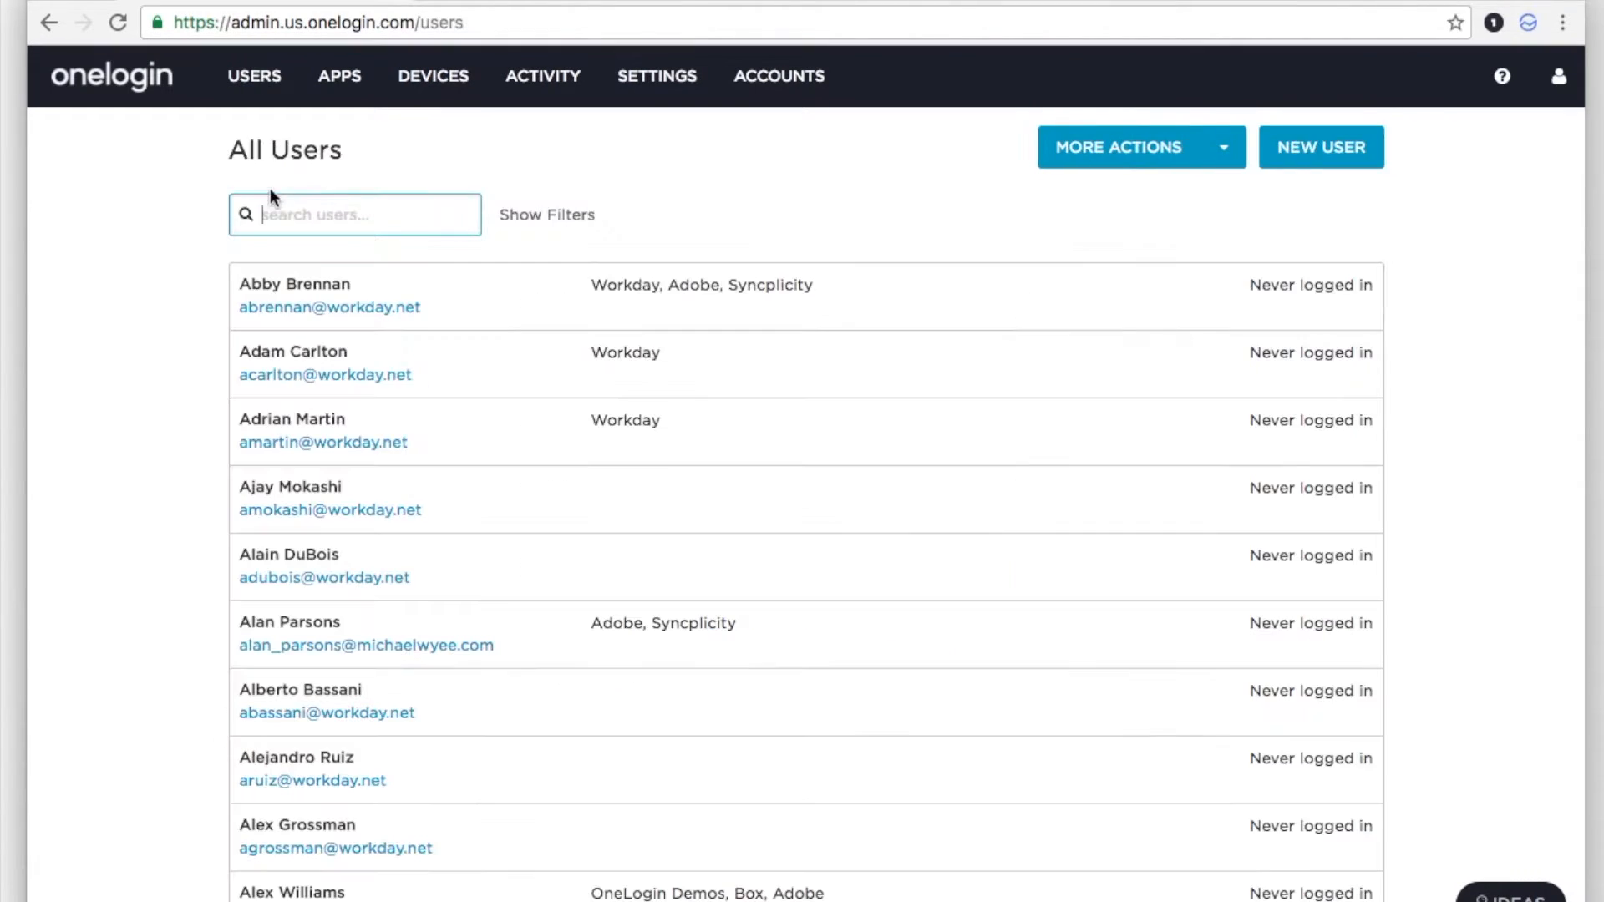
text(alex)
key(Return)
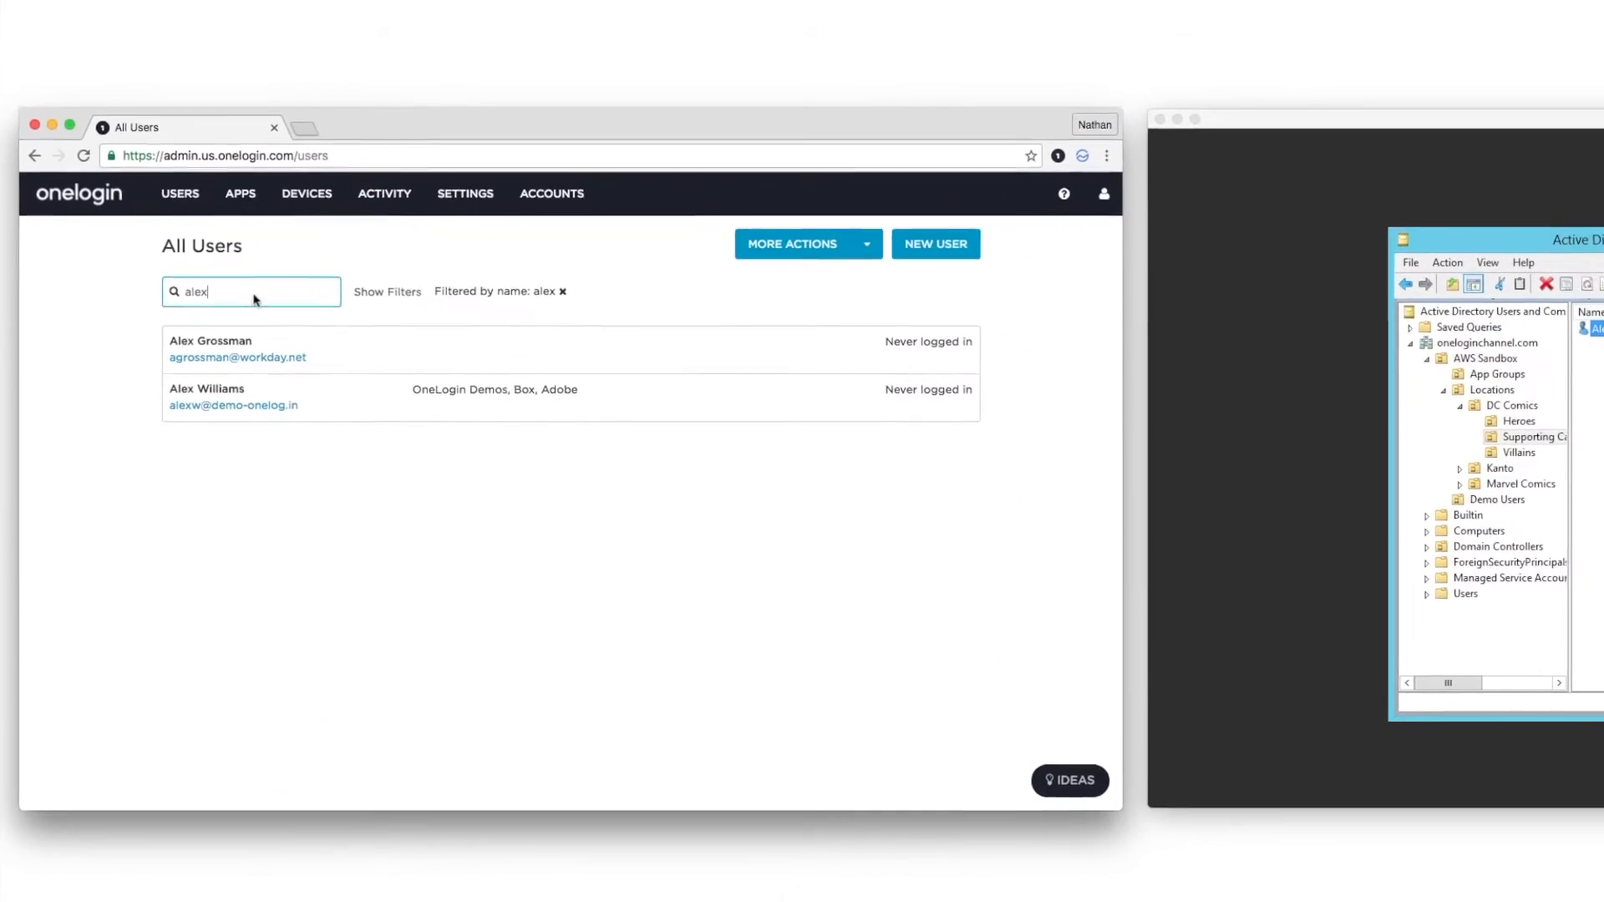
click(380, 408)
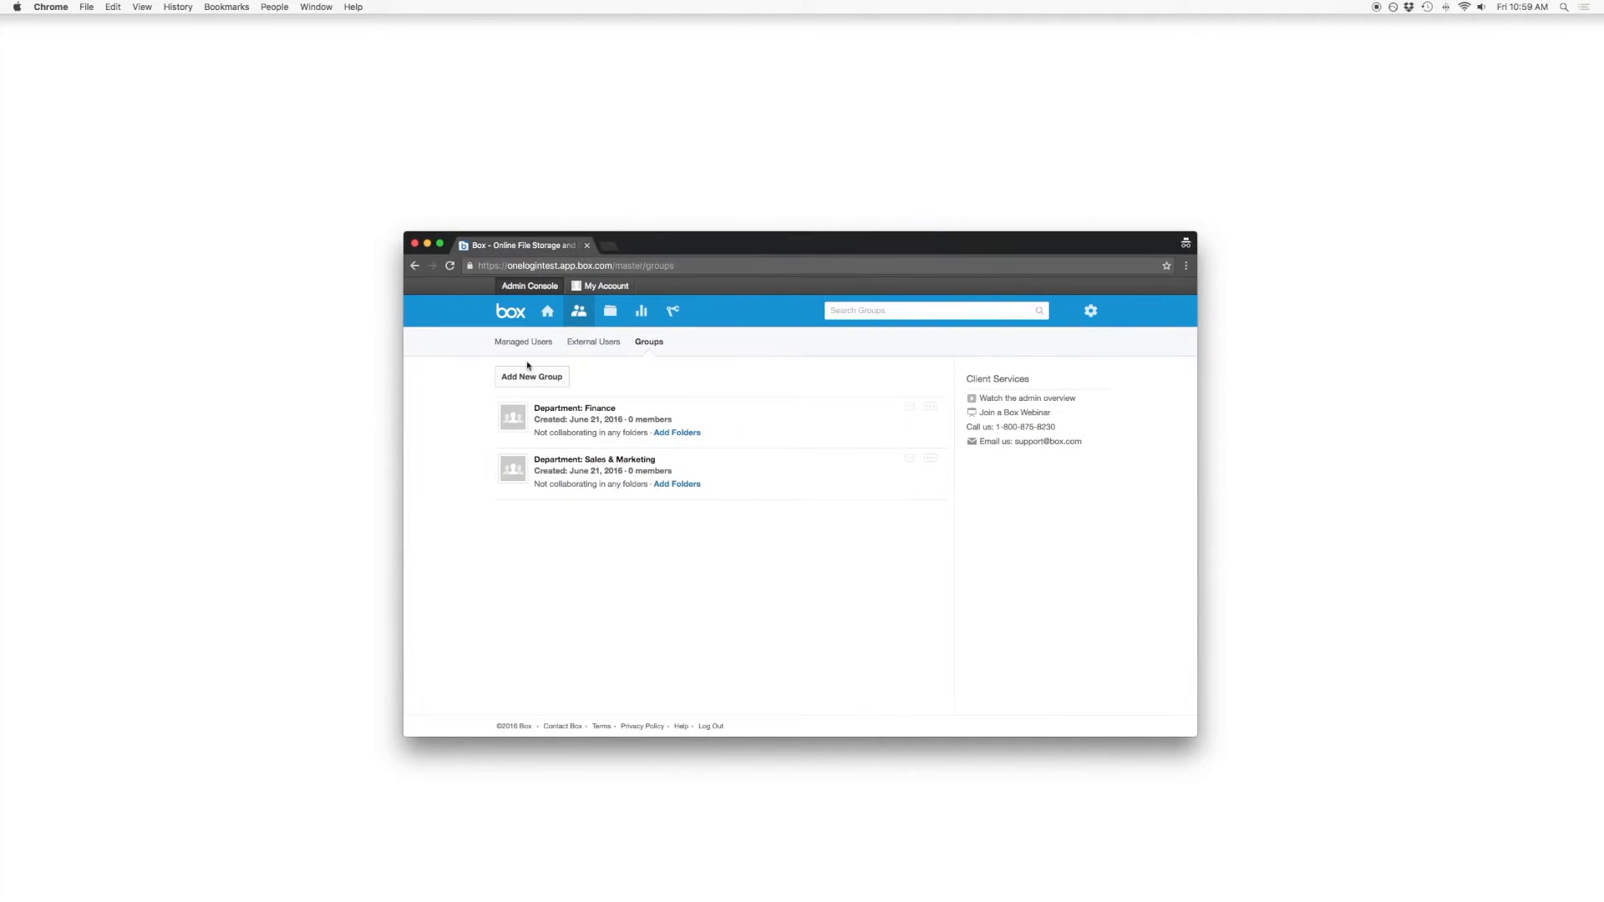
click(528, 342)
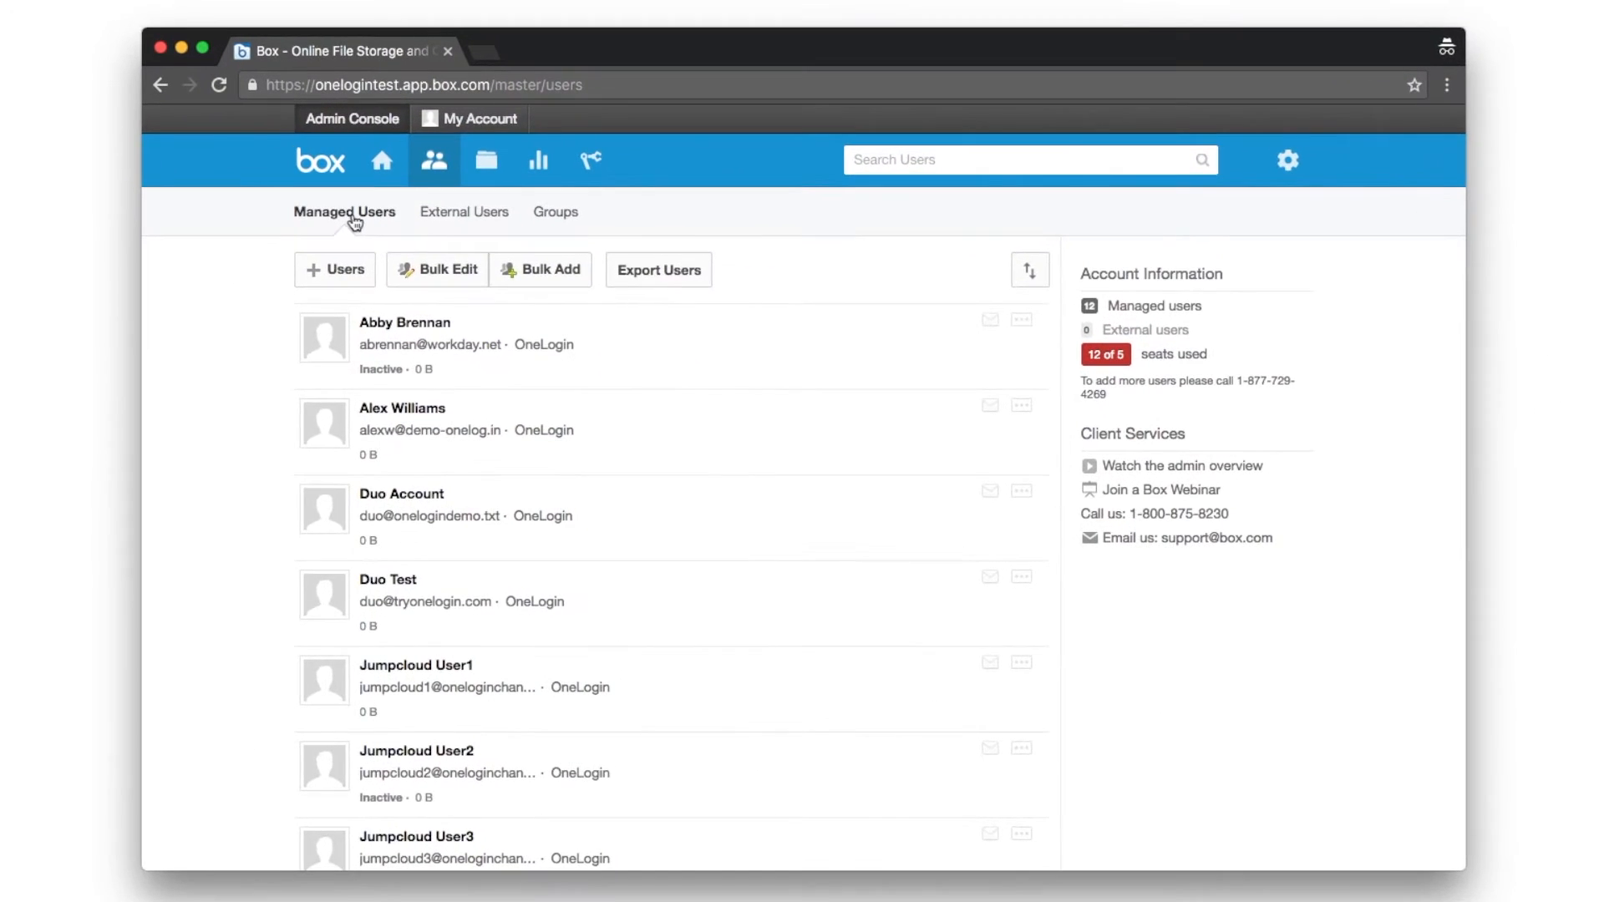
- Check that Department: Sales & Marketing now lists the new user, then refresh the groups list
click(541, 213)
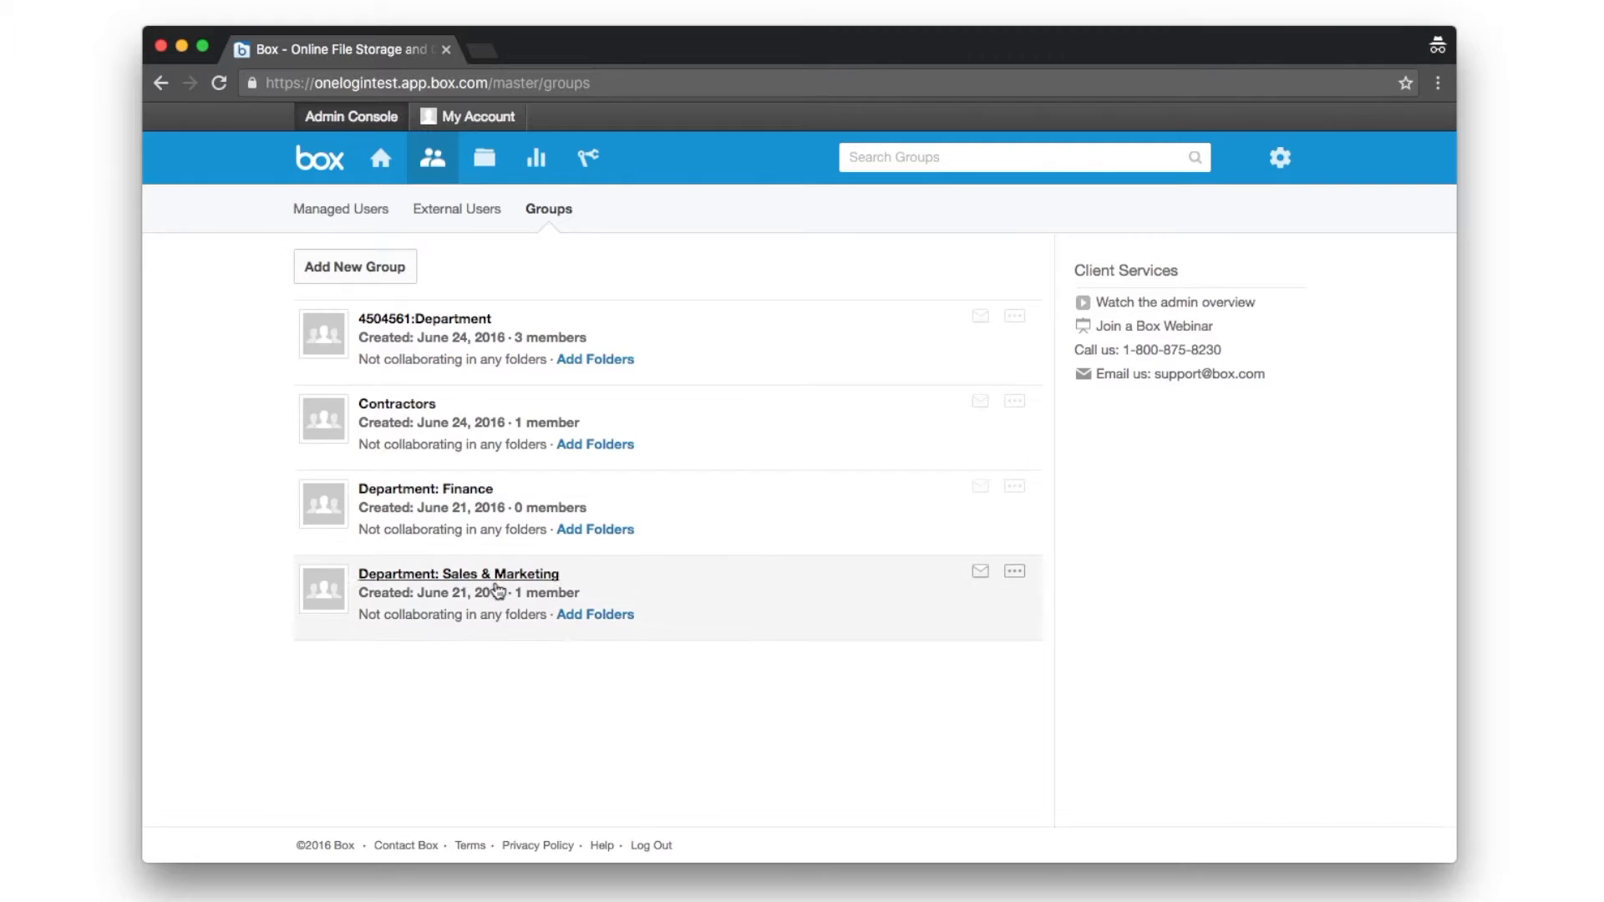
click(501, 579)
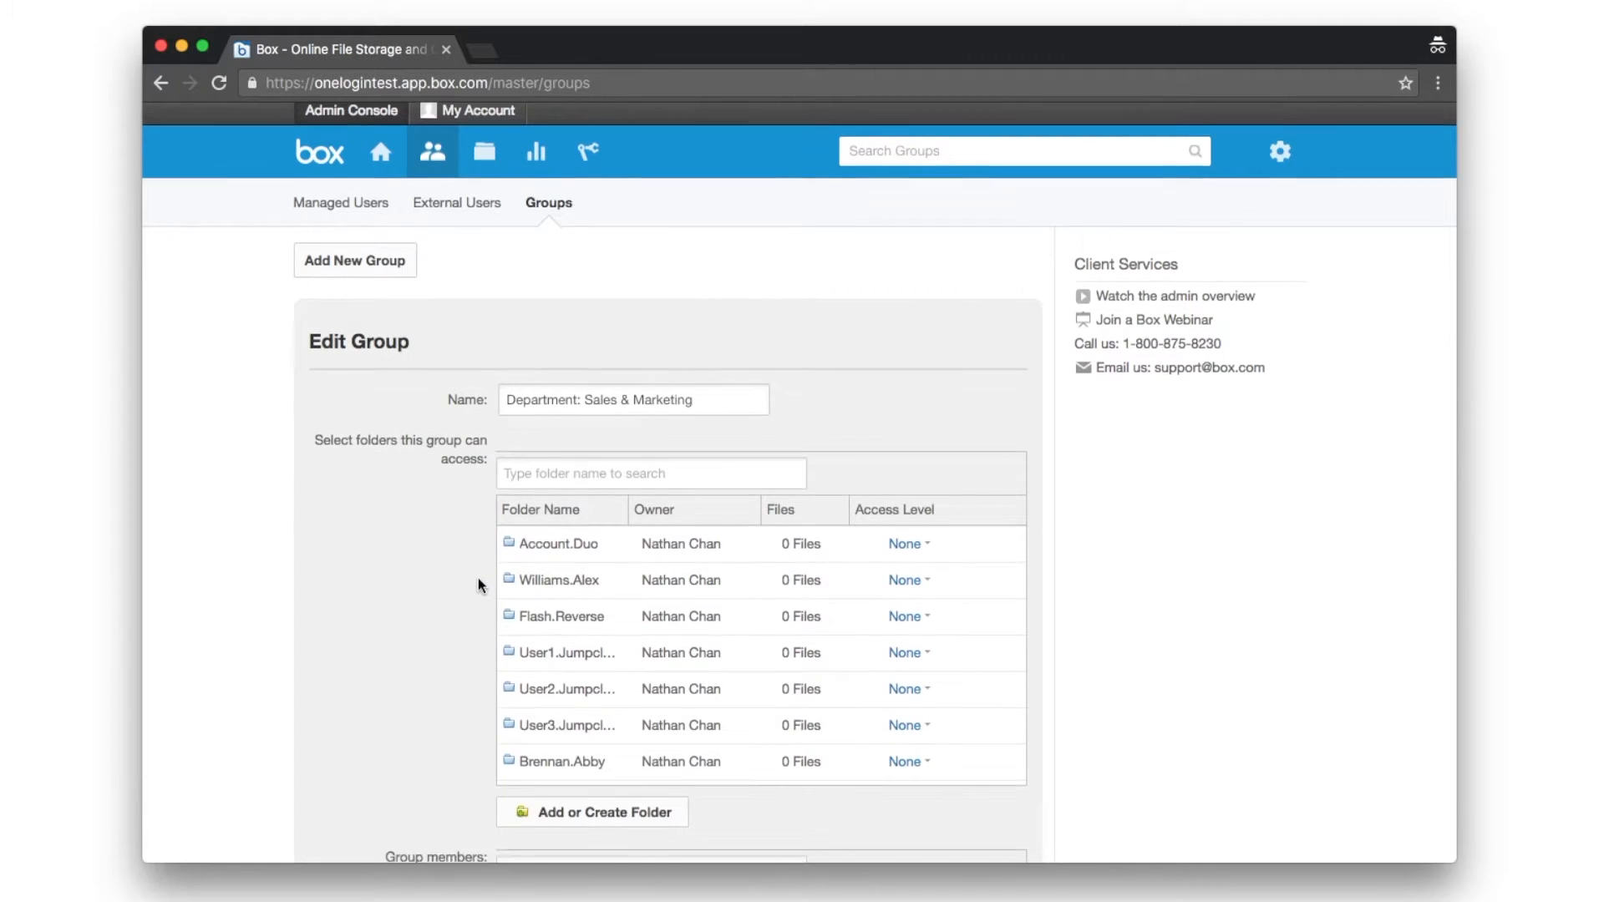
scroll(480, 580, down, 5)
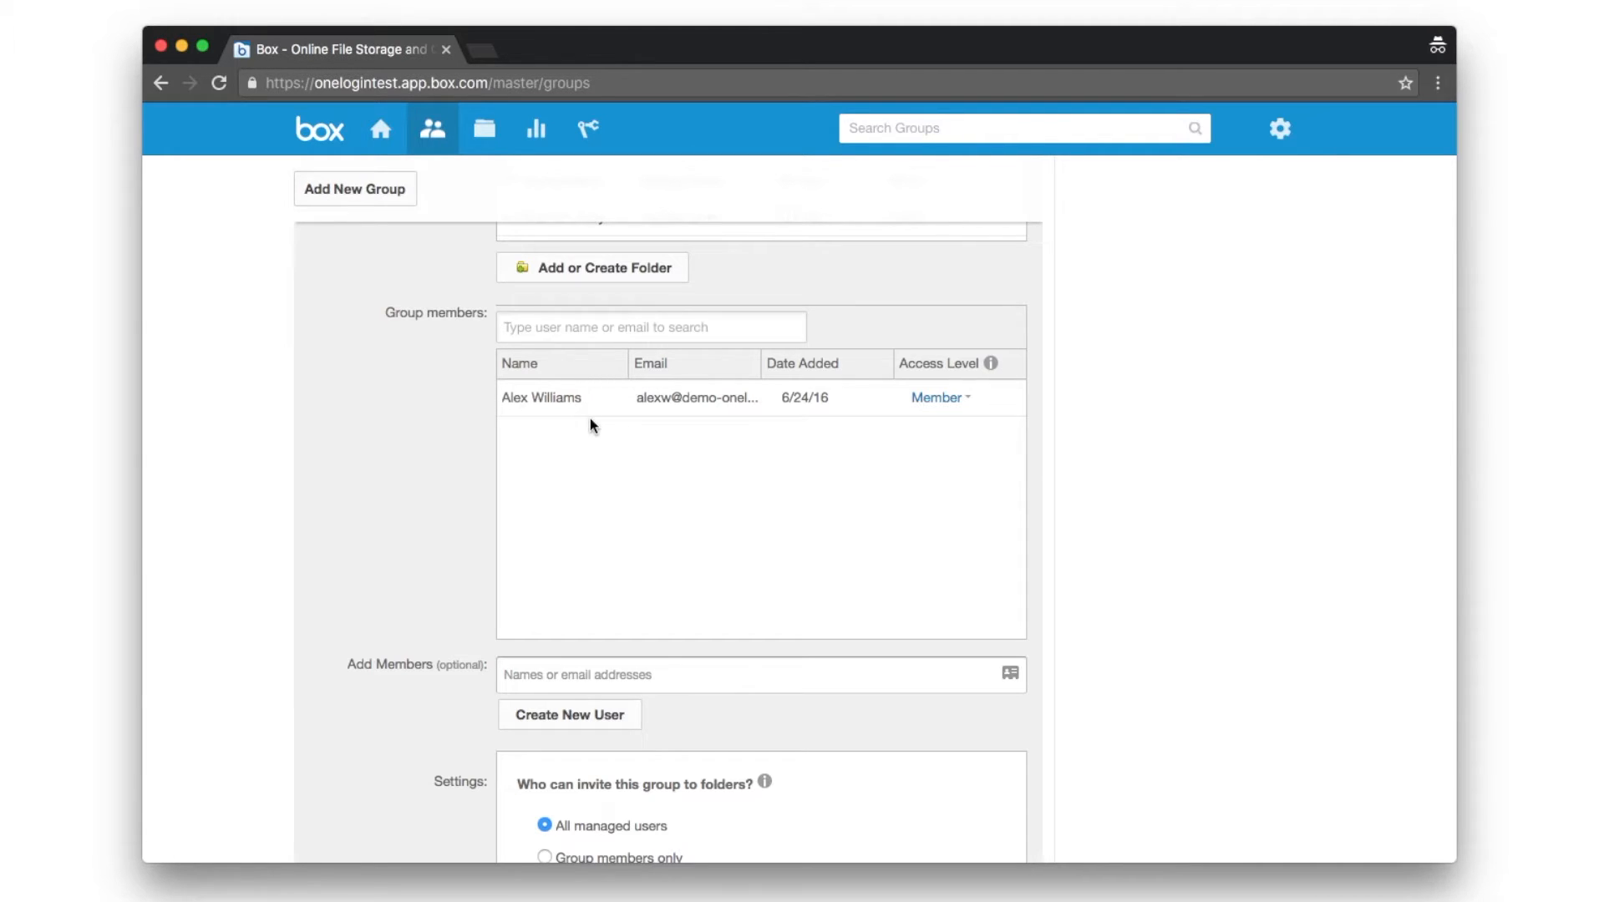
scroll(590, 426, up, 5)
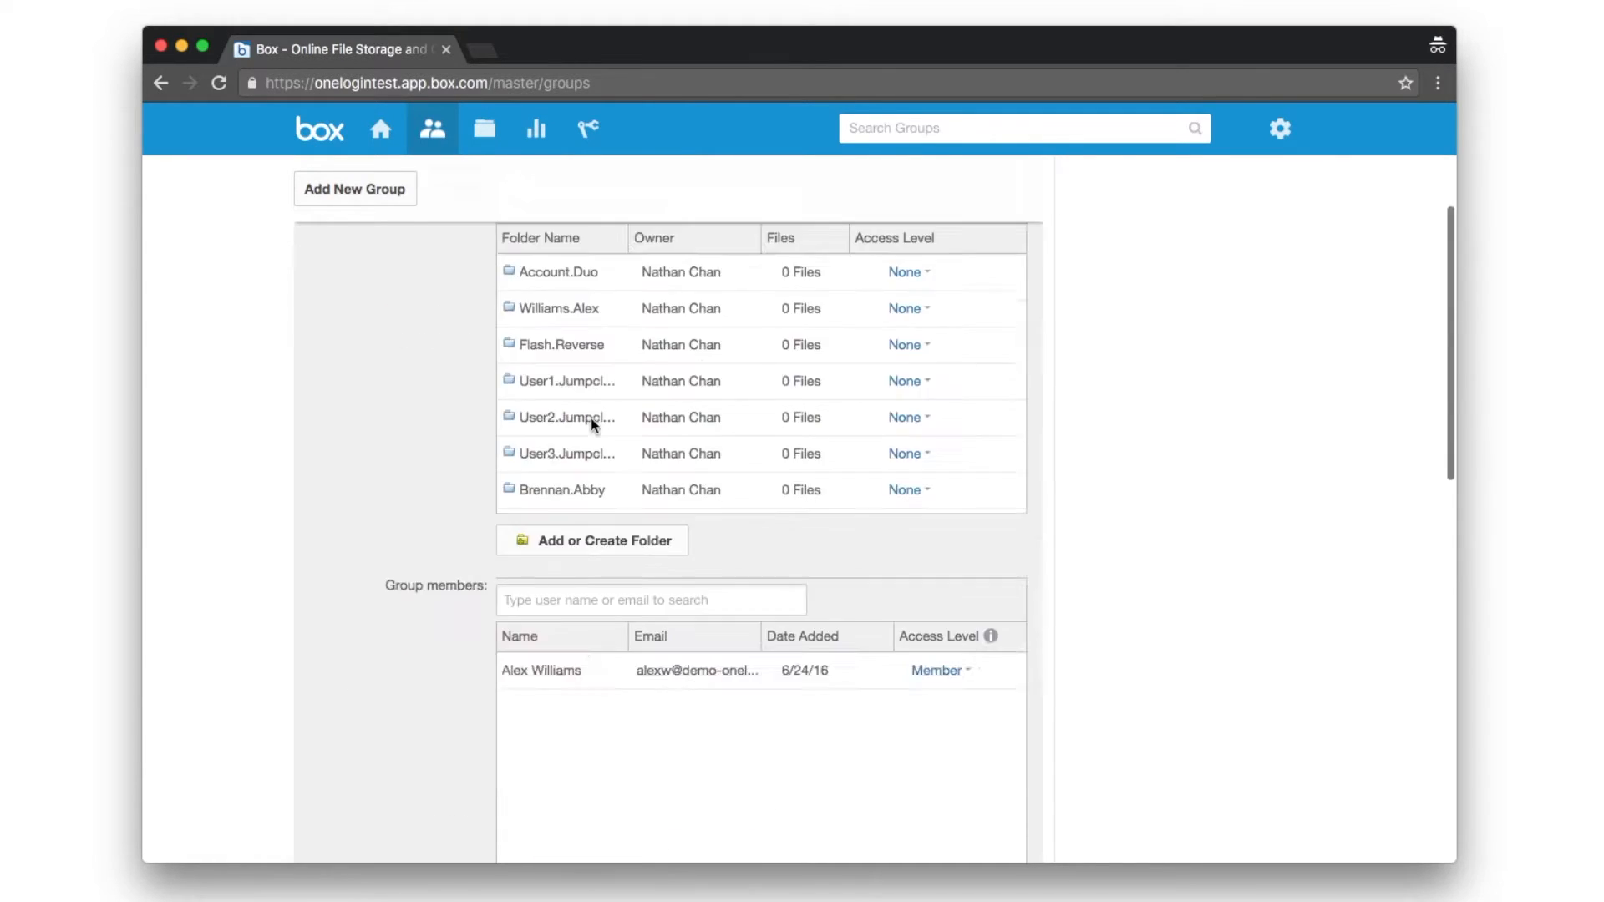
click(552, 213)
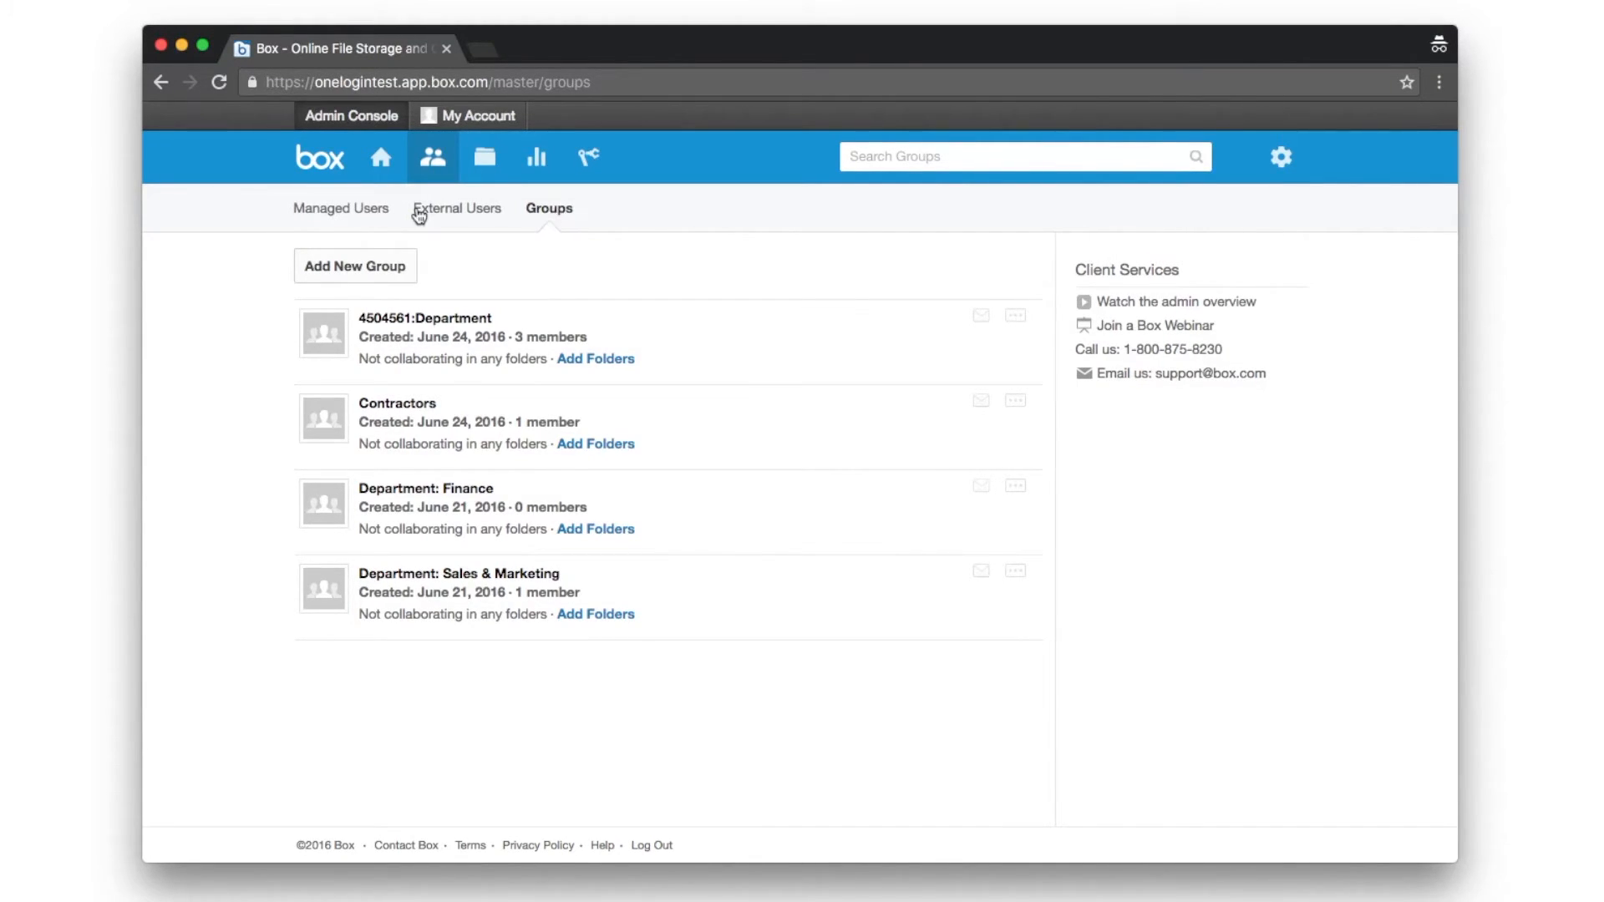
click(356, 214)
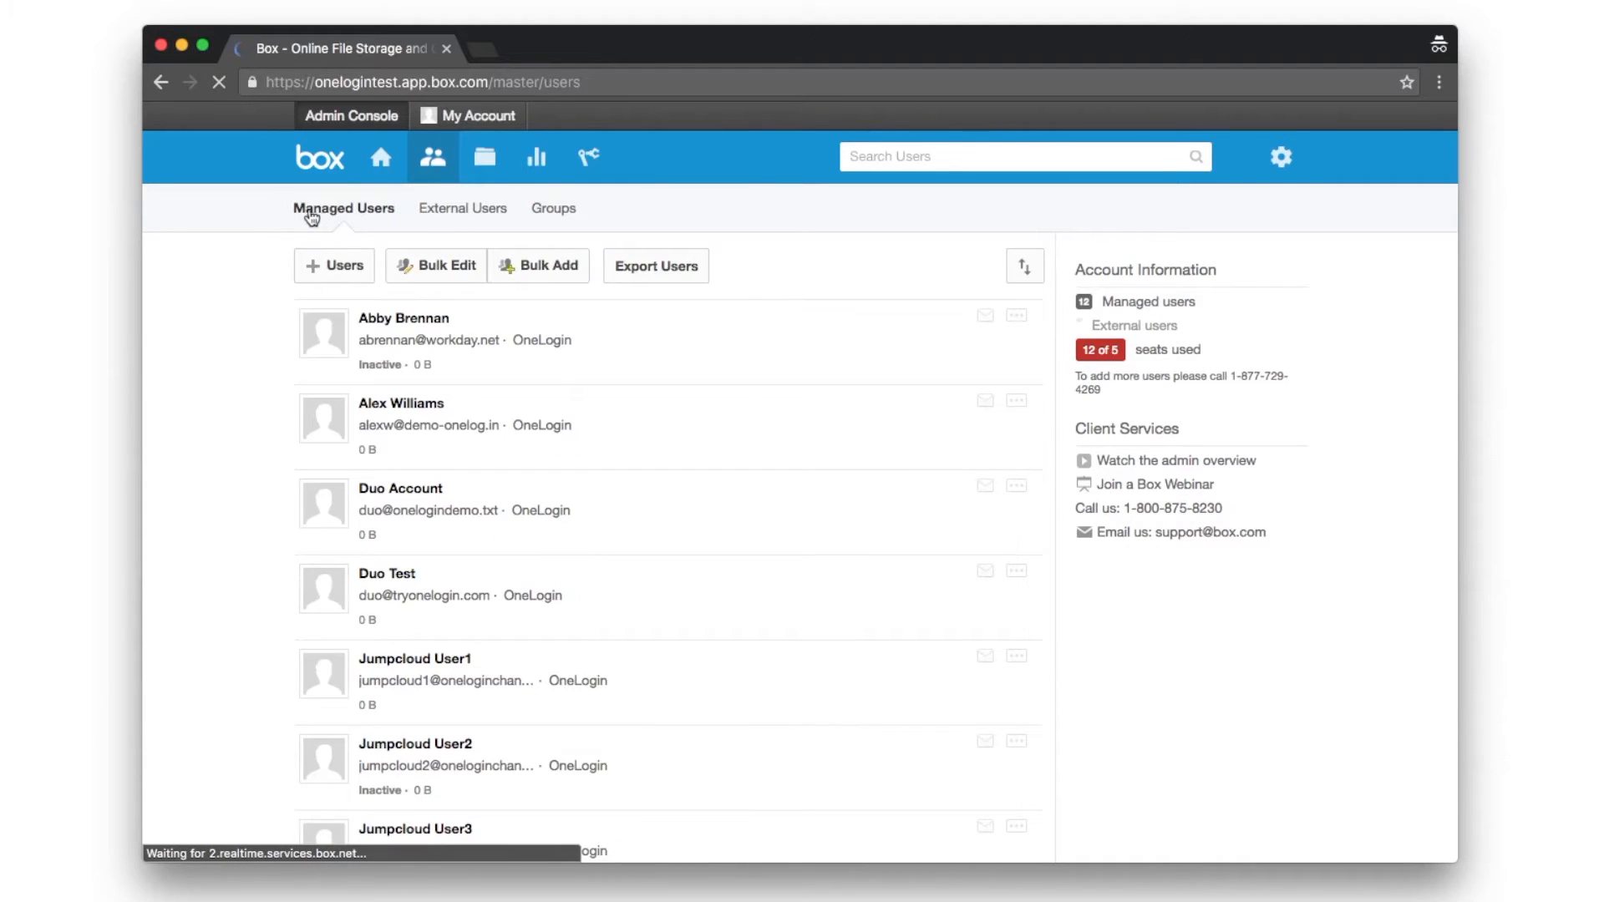
click(413, 405)
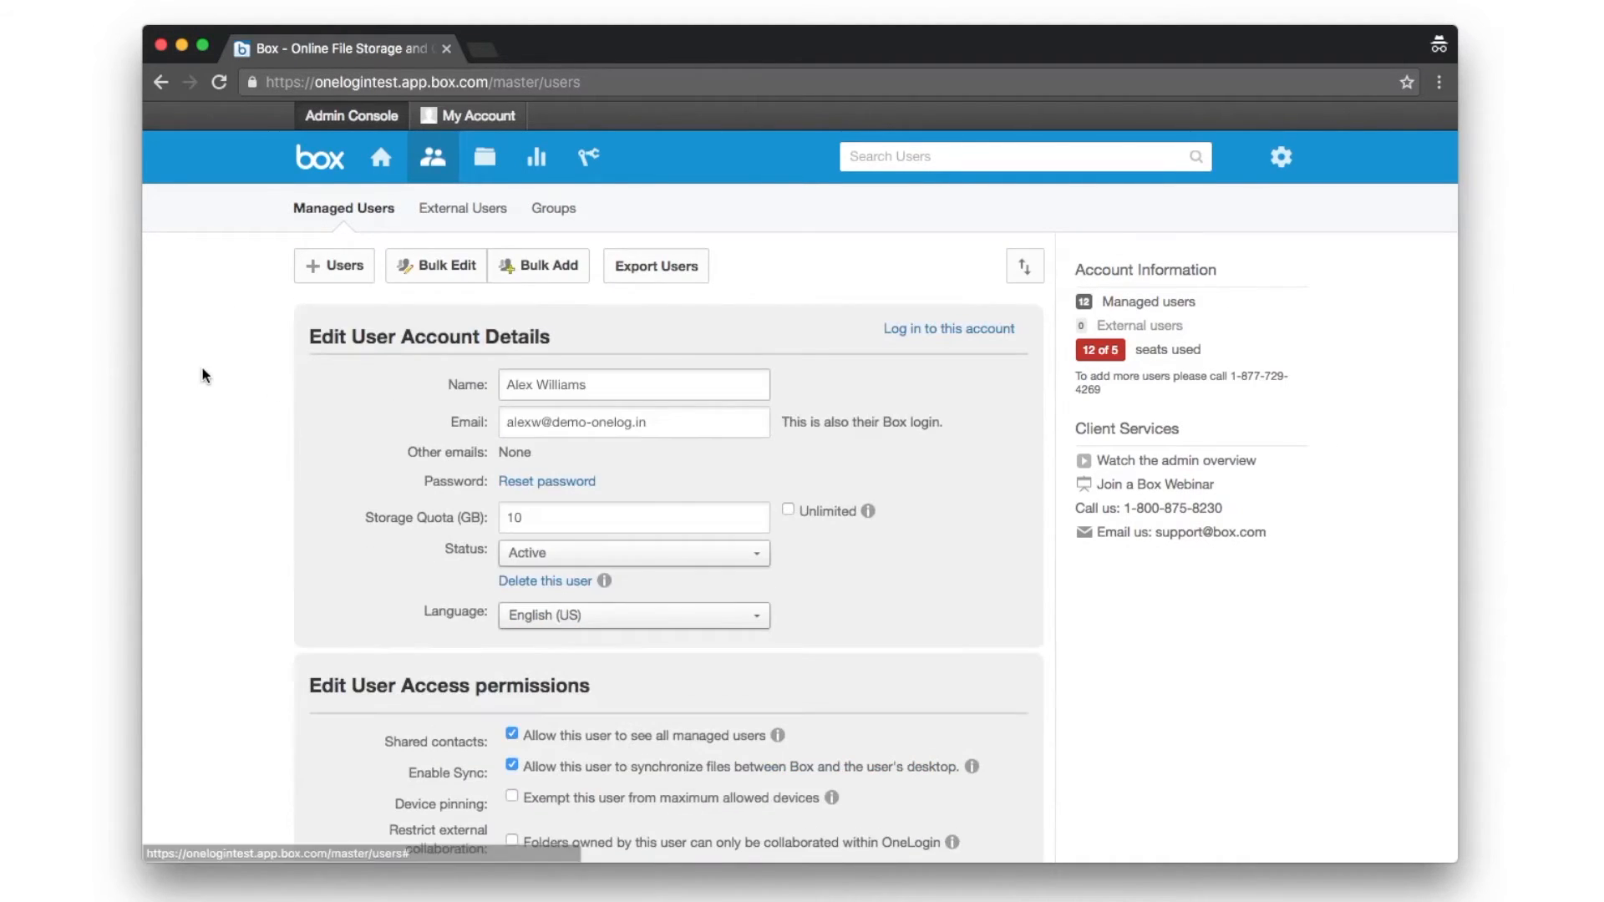
scroll(259, 339, down, 2)
scroll(258, 336, down, 3)
scroll(258, 336, down, 5)
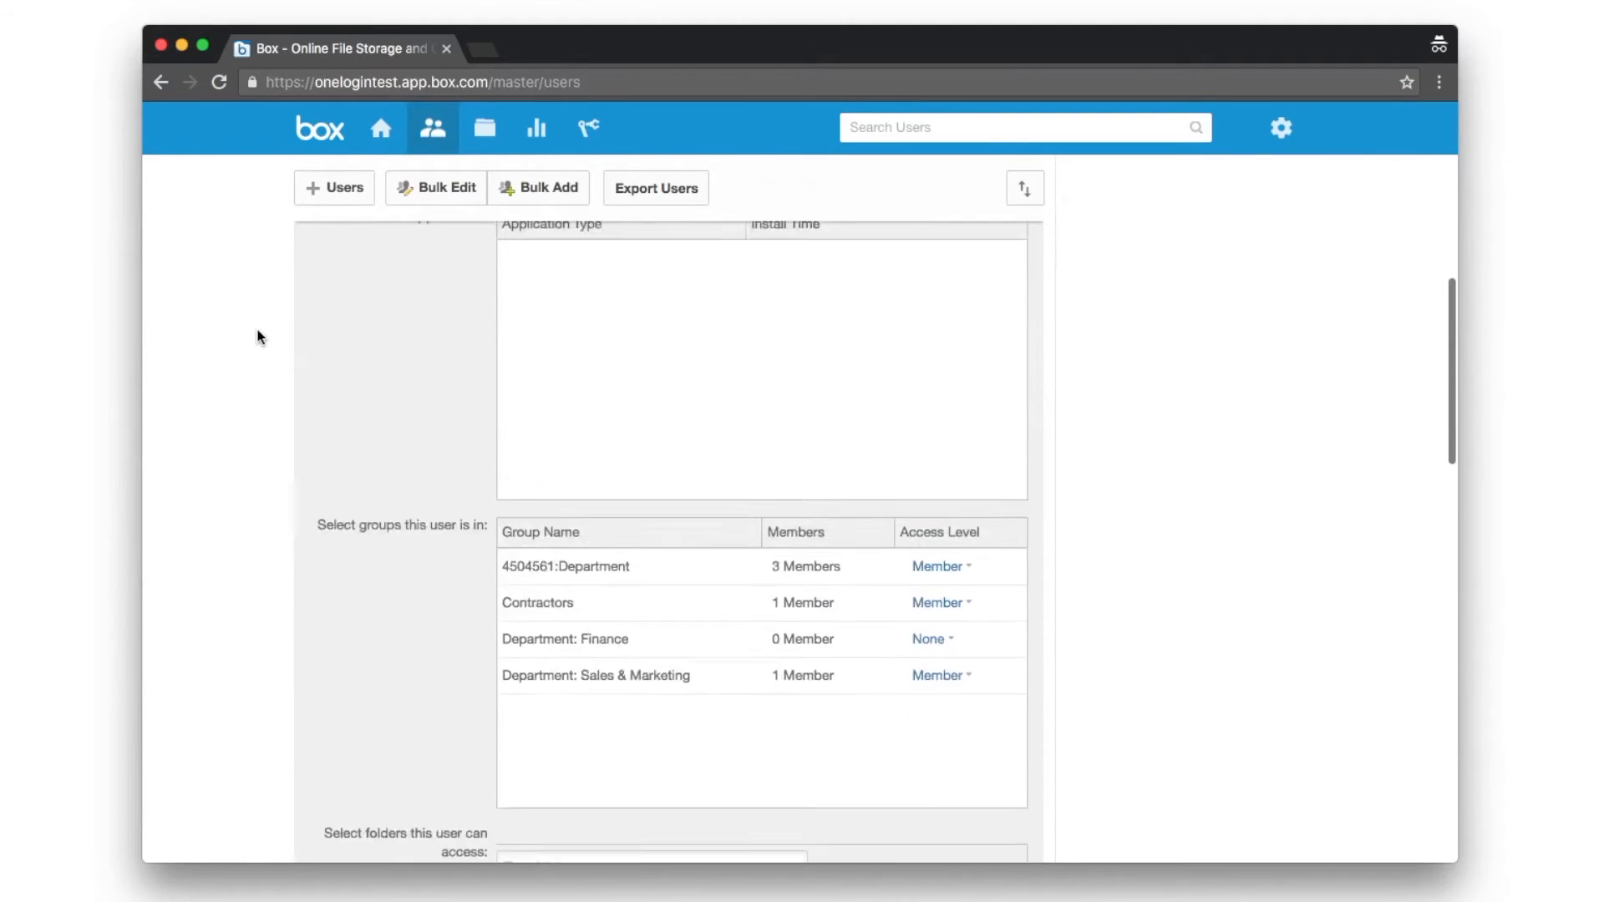
scroll(258, 336, down, 2)
scroll(258, 336, down, 2)
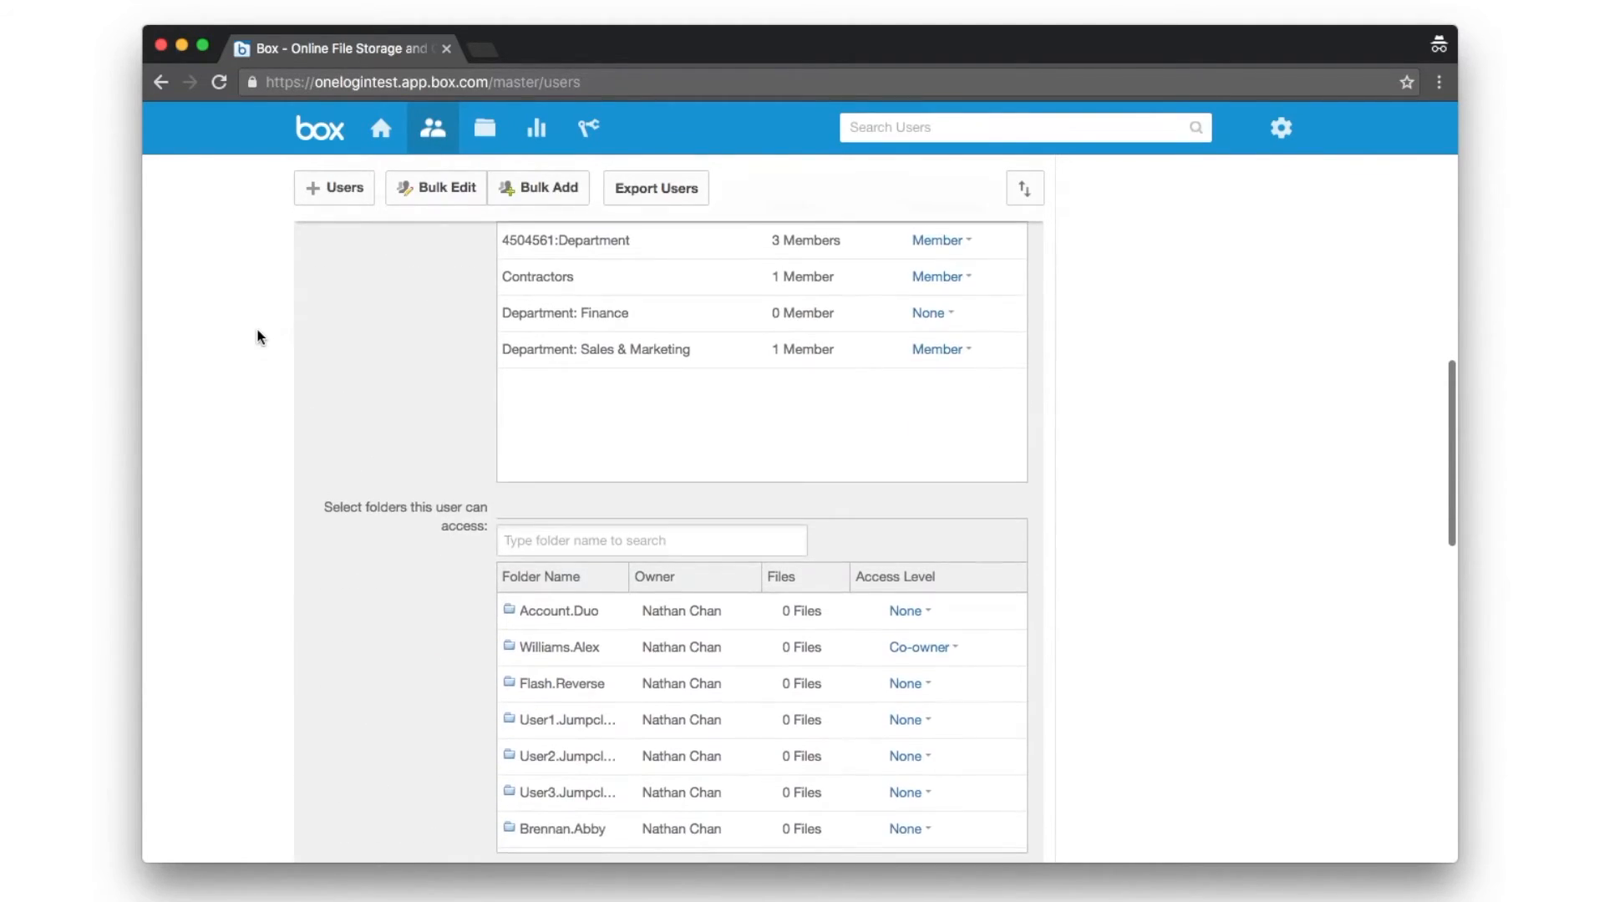
scroll(258, 337, up, 2)
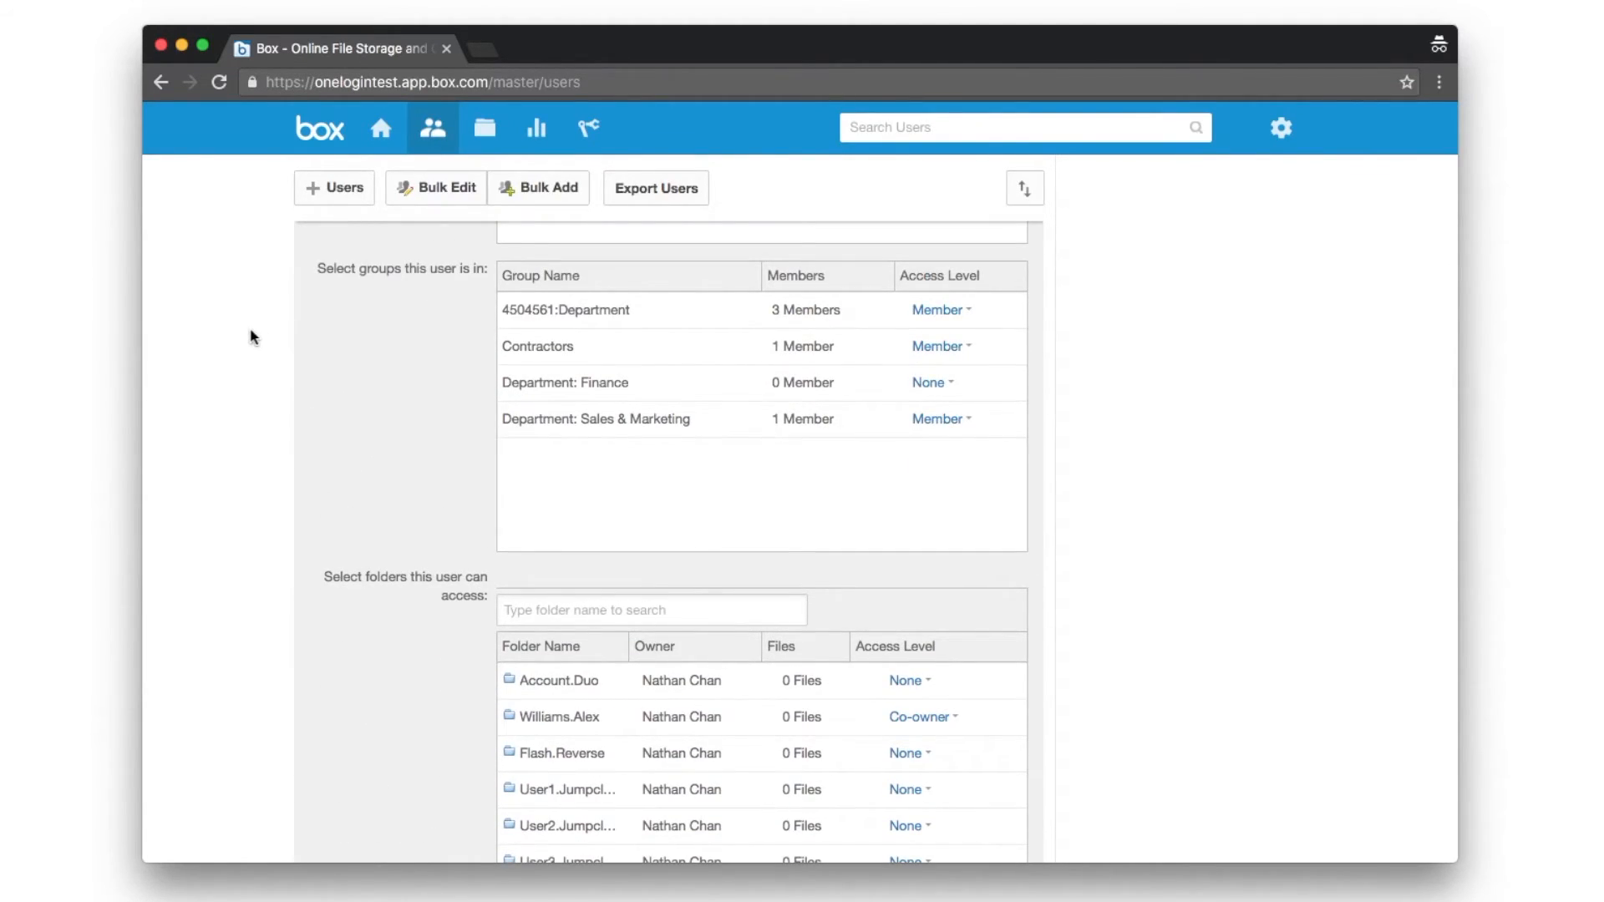